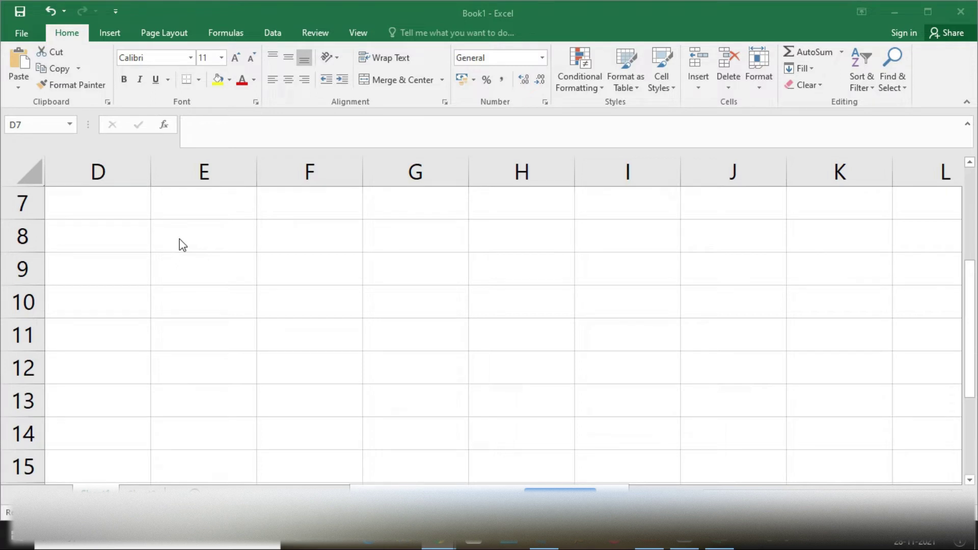
- Enter 1250 in cell D1
left_click(143, 197)
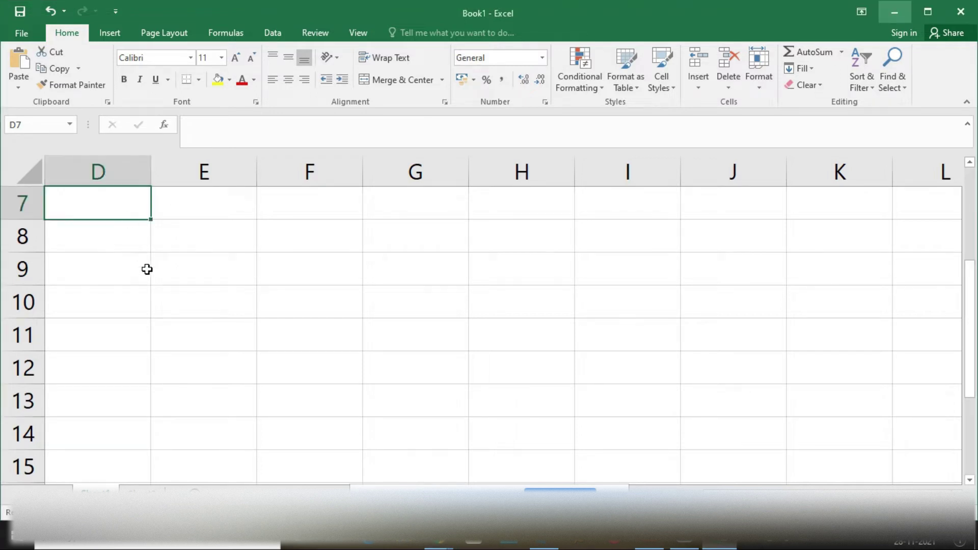
scroll(147, 269, "up", 2)
left_click(138, 215)
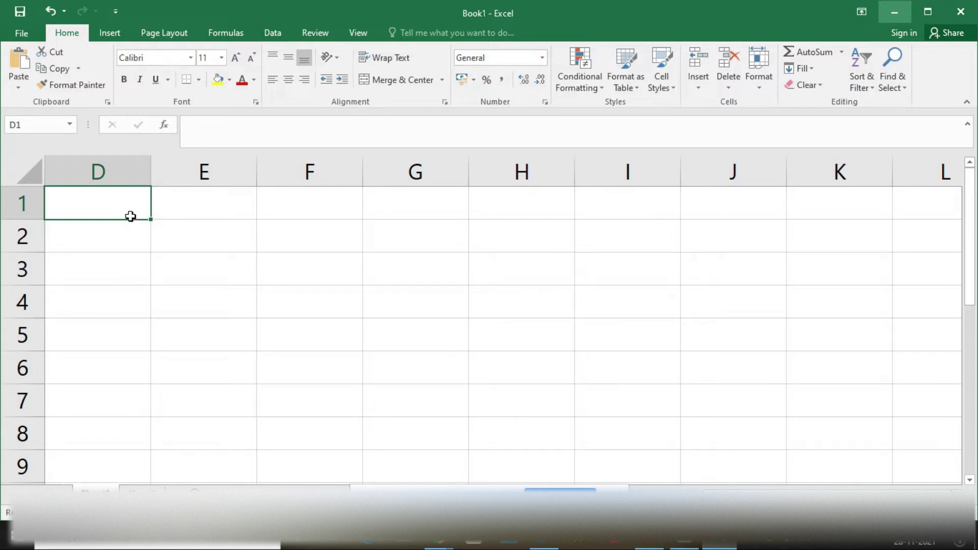
type("1250")
key("Return")
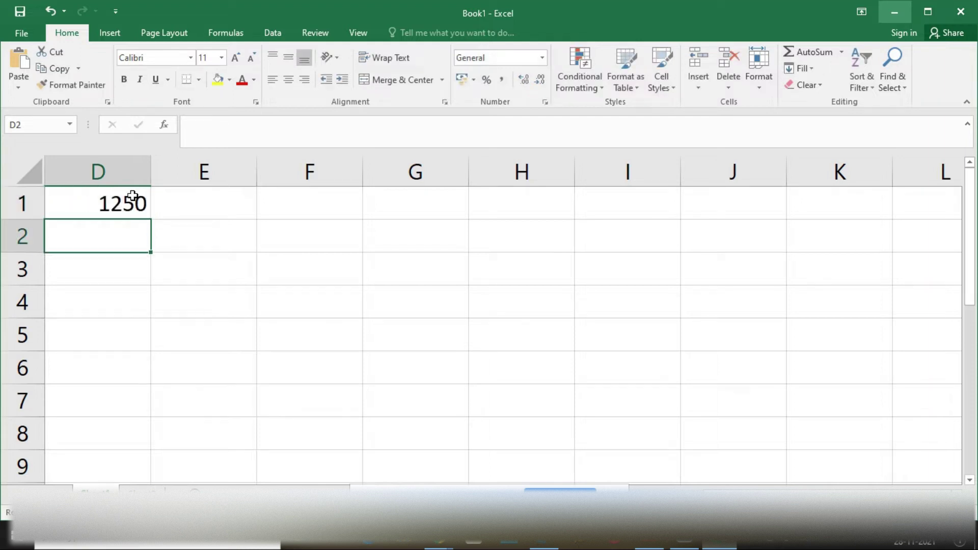
left_click(133, 197)
key("Return")
key("Return")
left_click(133, 196)
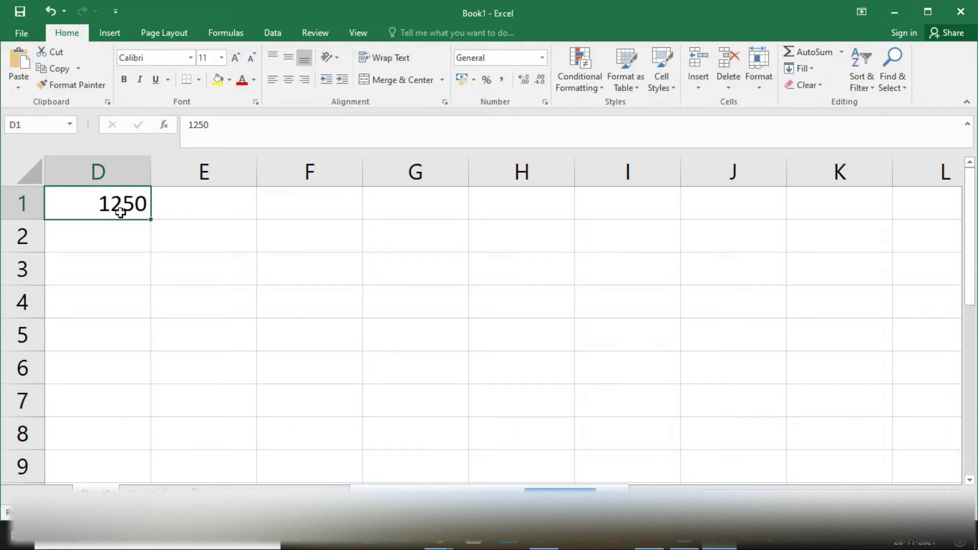
- Format D1 as Currency with the ₹ symbol so it shows ₹ 1,250.00
right_click(121, 213)
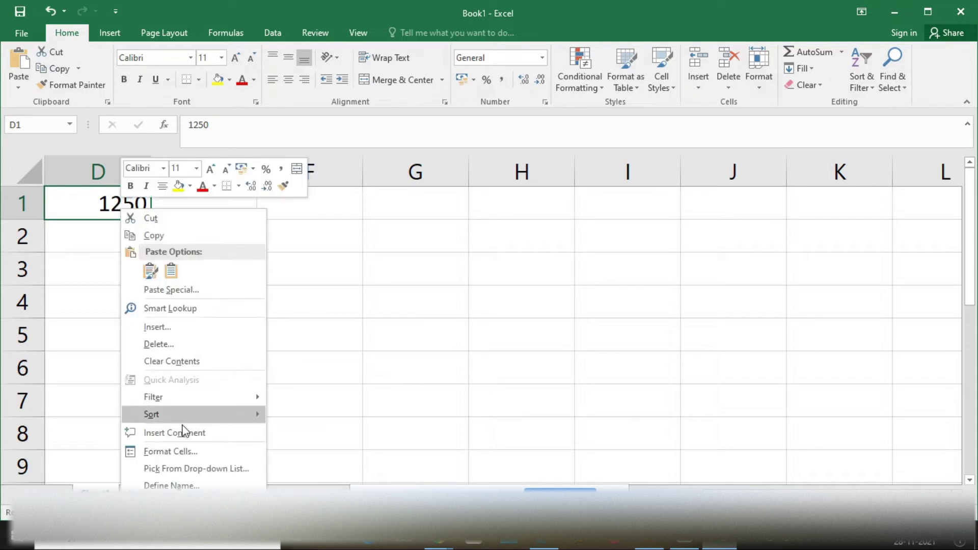
left_click(188, 452)
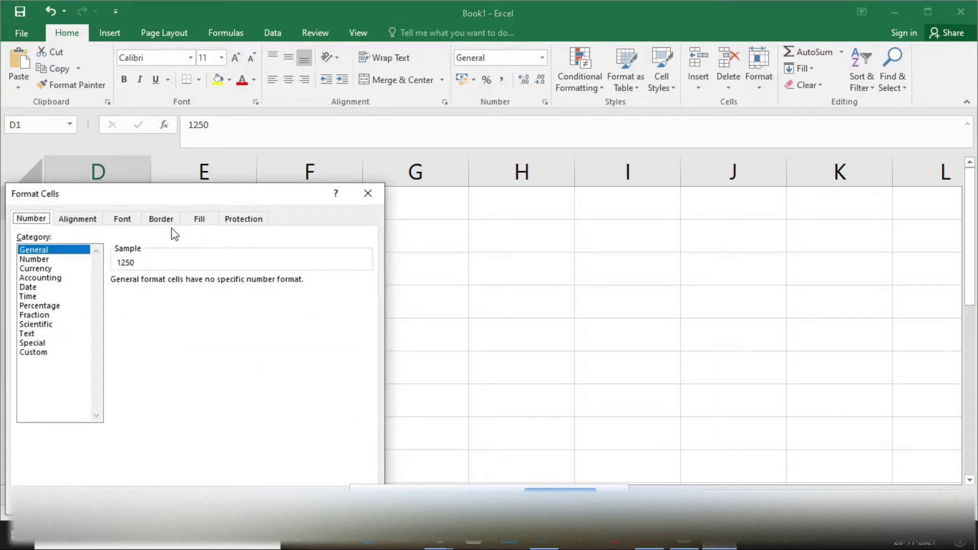
left_click(38, 269)
left_click(31, 223)
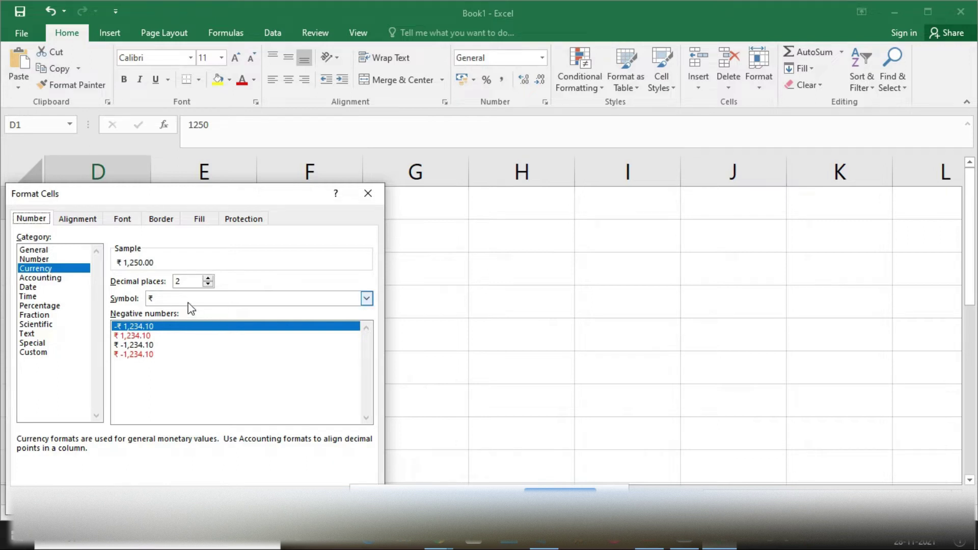
left_click(165, 301)
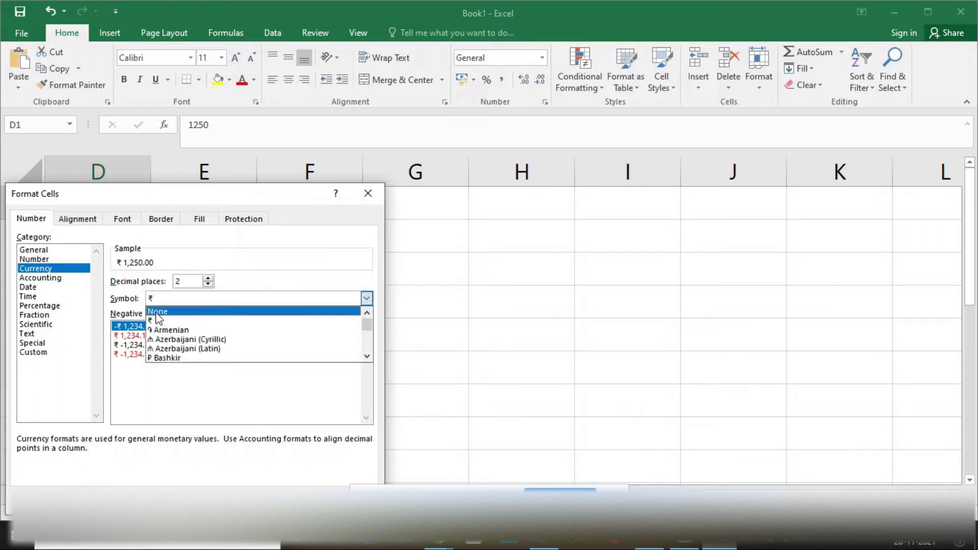
key("Down")
key("Down")
key("Down")
key("Down")
key("Down")
key("Down")
key("Down")
key("Down")
key("Down")
key("Down")
key("Down")
key("Down")
key("Down")
key("Down")
key("Down")
key("Down")
key("Down")
key("Down")
key("Down")
key("Down")
key("Down")
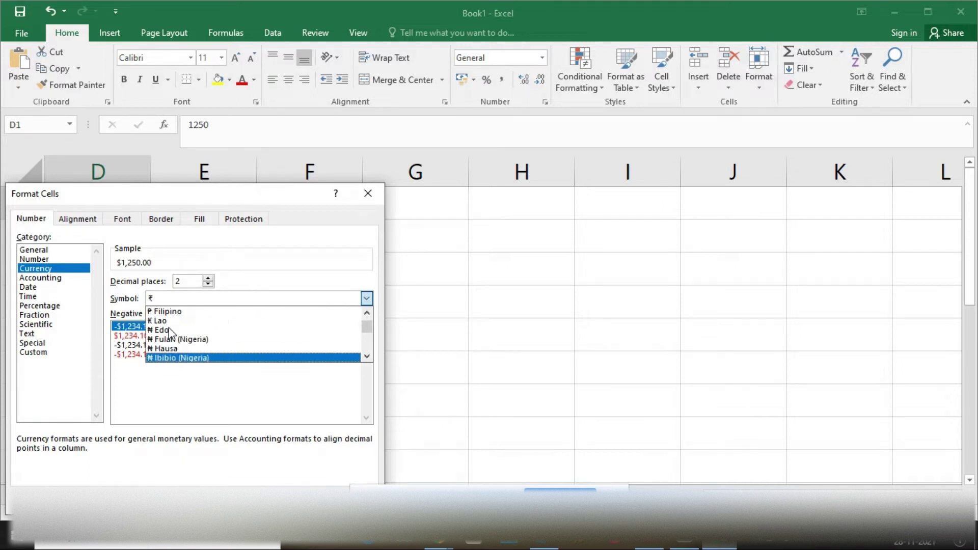
key("Down")
key("Down")
key("Down")
key("Up")
key("Up")
key("Up")
key("Up")
key("Up")
key("Up")
key("Up")
key("Up")
key("Up")
key("Up")
key("Up")
key("Up")
key("Up")
key("Up")
key("Up")
key("Up")
key("Up")
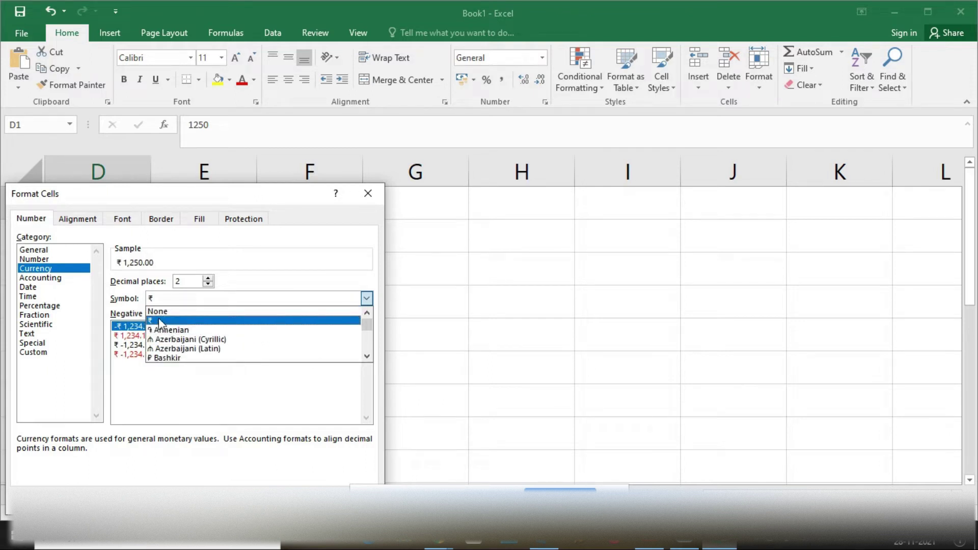
left_click(159, 321)
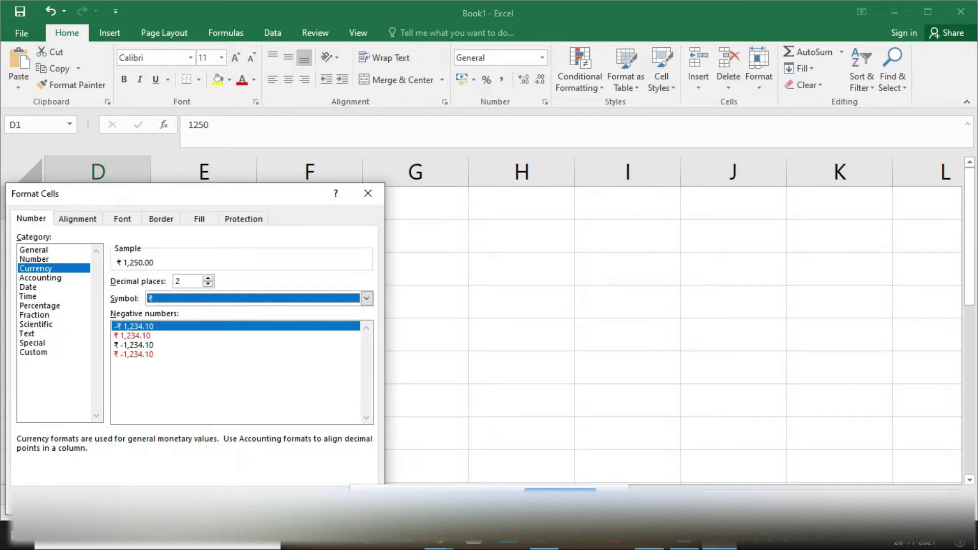
left_click(293, 504)
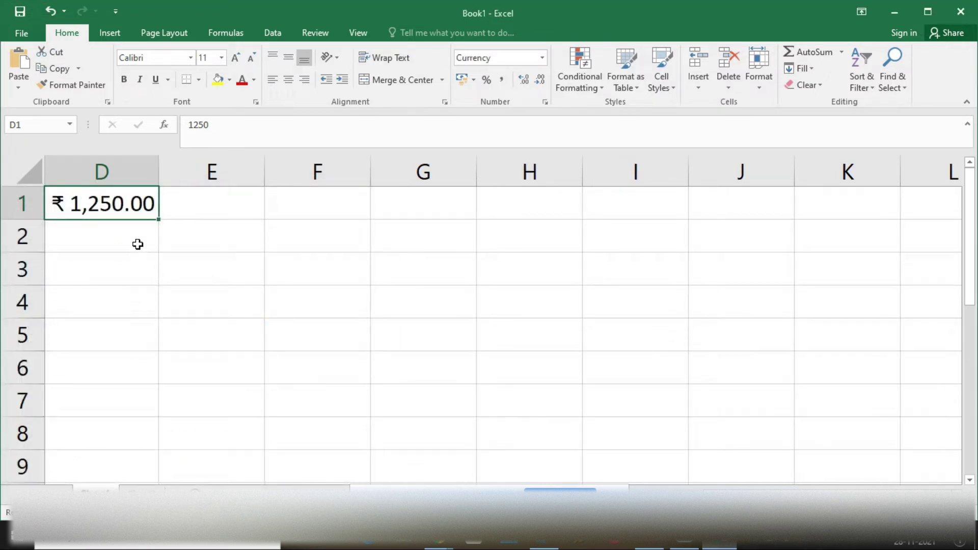
left_click(138, 243)
- Enter 125 in cell D4
key("Down")
key("Down")
type("125")
key("Return")
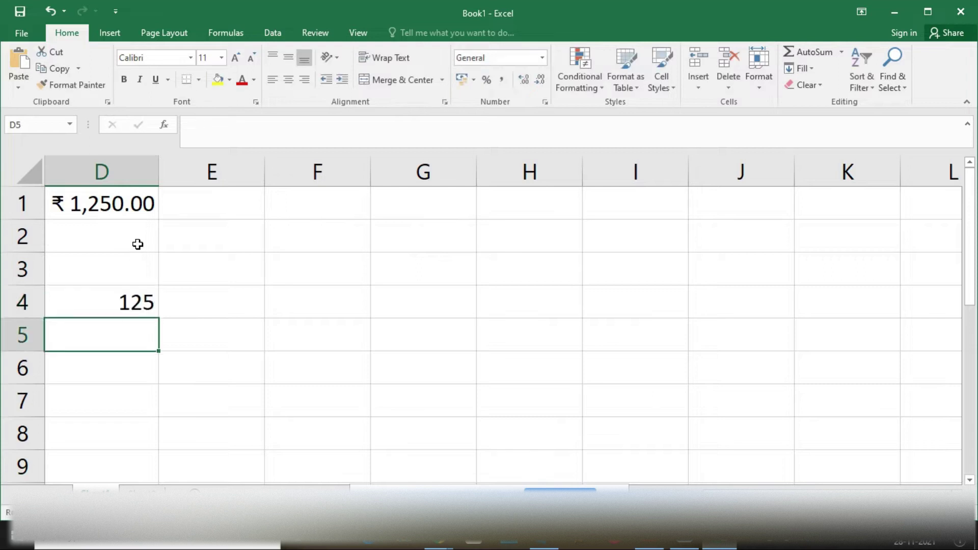
key("Up")
key("Up")
key("Up")
key("Up")
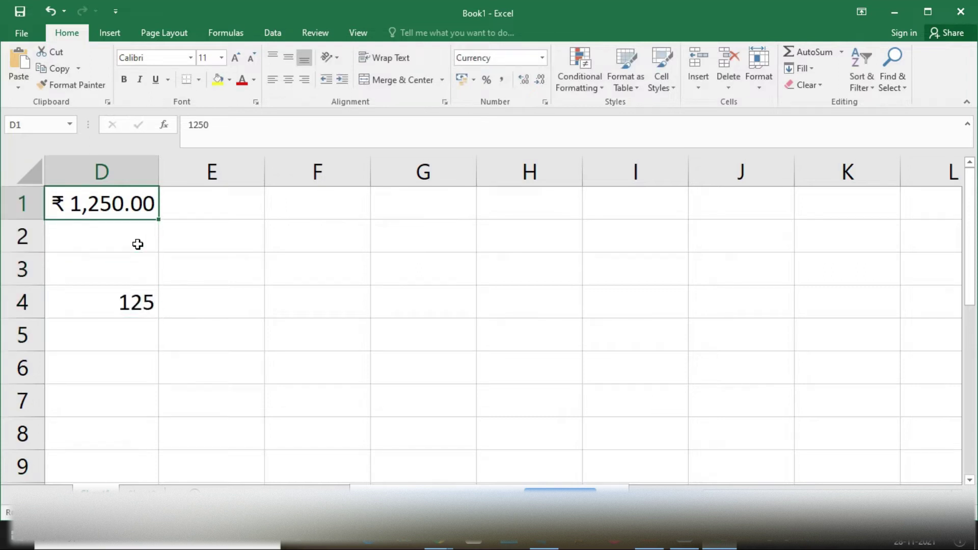
key("Down")
key("Up")
key("Down")
key("Down")
key("Down")
key("Down")
key("Up")
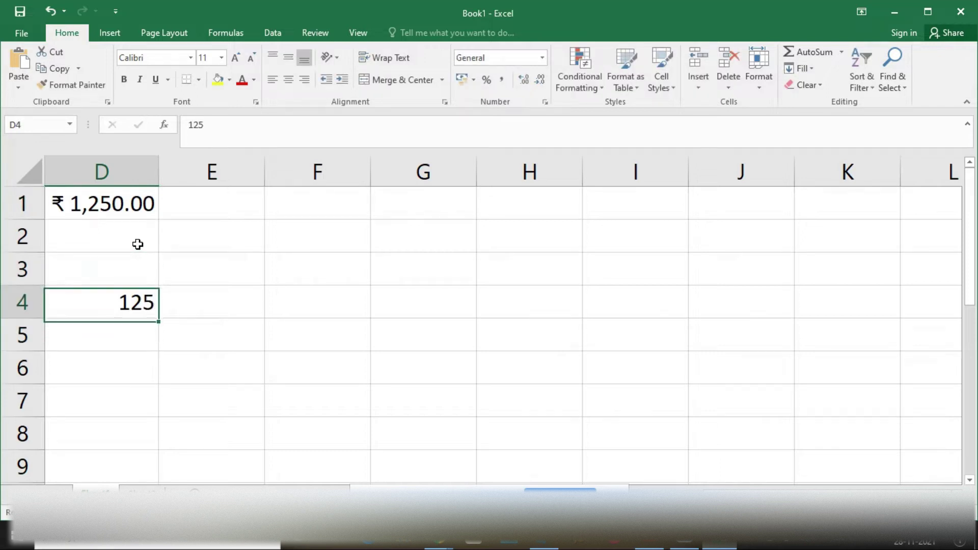
key("Up")
key("Right")
key("Down")
key("Down")
key("Left")
key("Up")
key("Up")
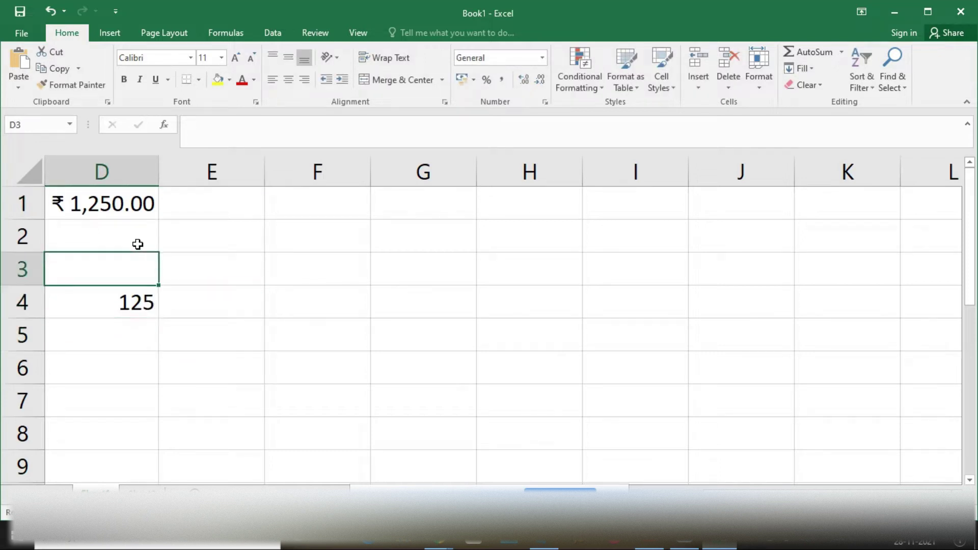
key("Up")
key("Up")
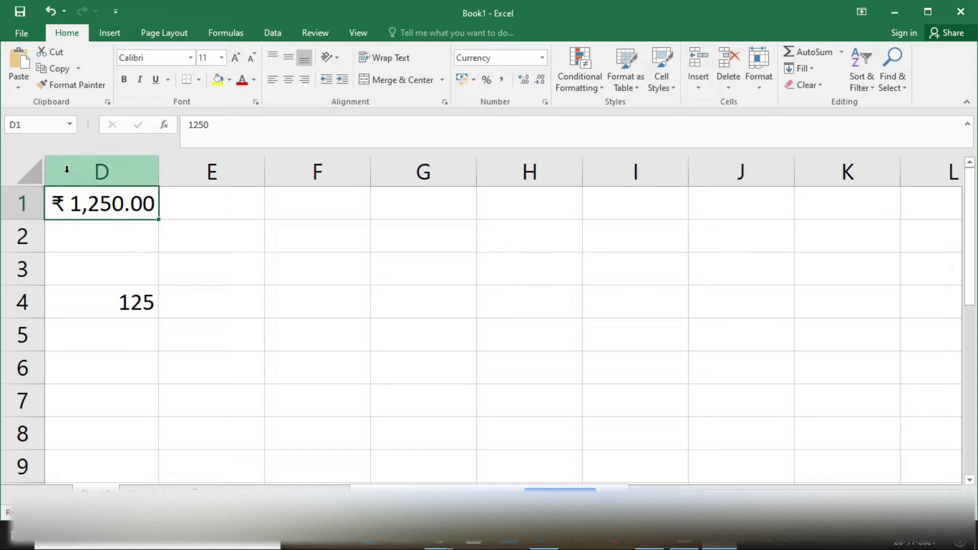
- Apply the ₹ Currency format to the entire worksheet so D4 reads ₹ 125.00
left_click(31, 173)
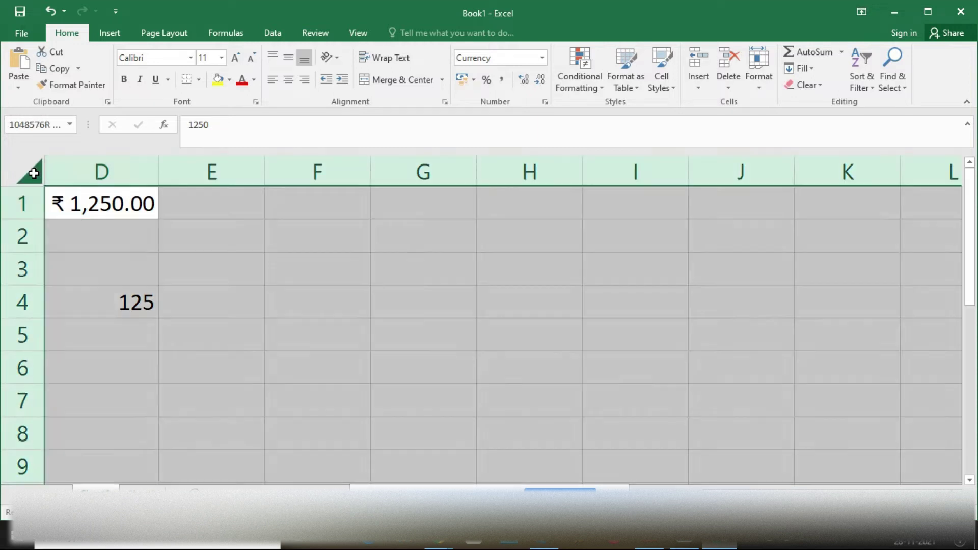
right_click(122, 221)
left_click(191, 379)
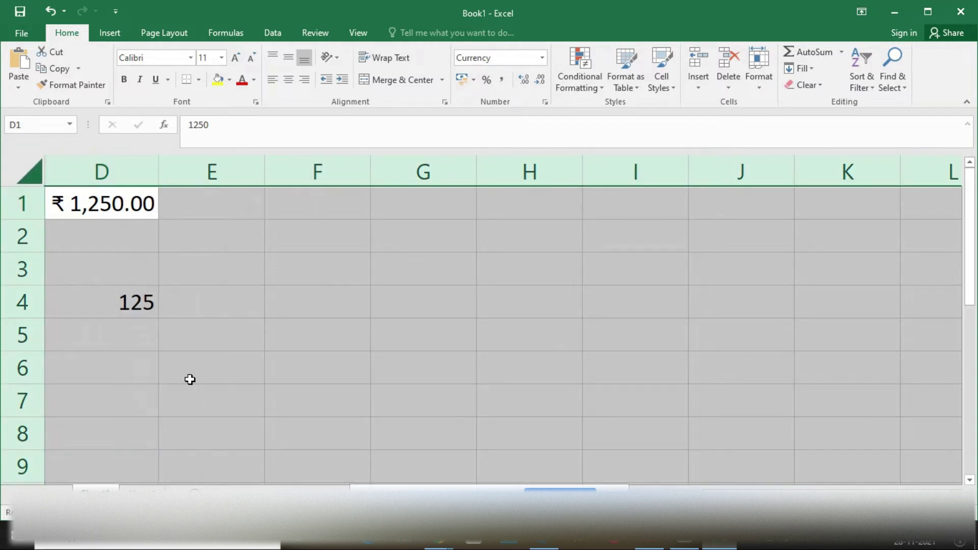
left_click(78, 218)
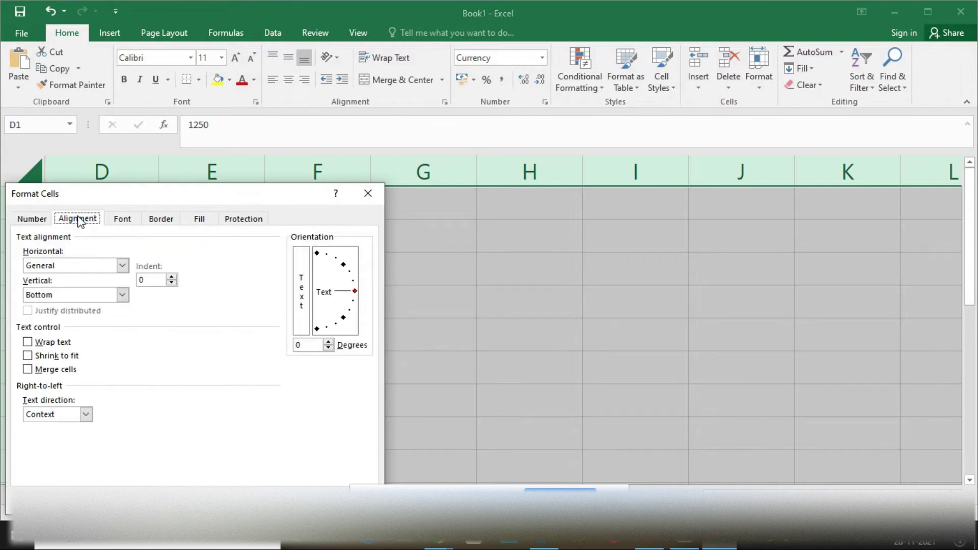
left_click(34, 218)
left_click(41, 268)
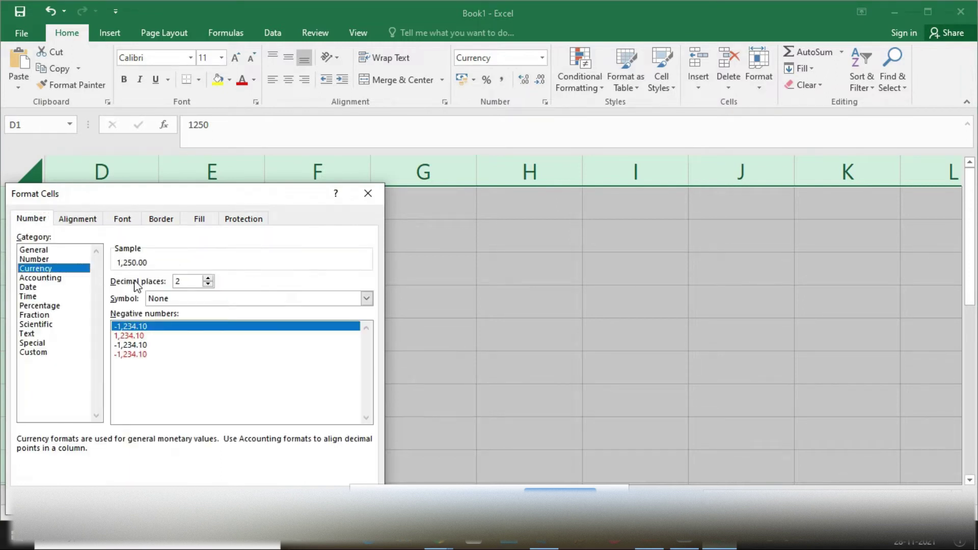
left_click(176, 299)
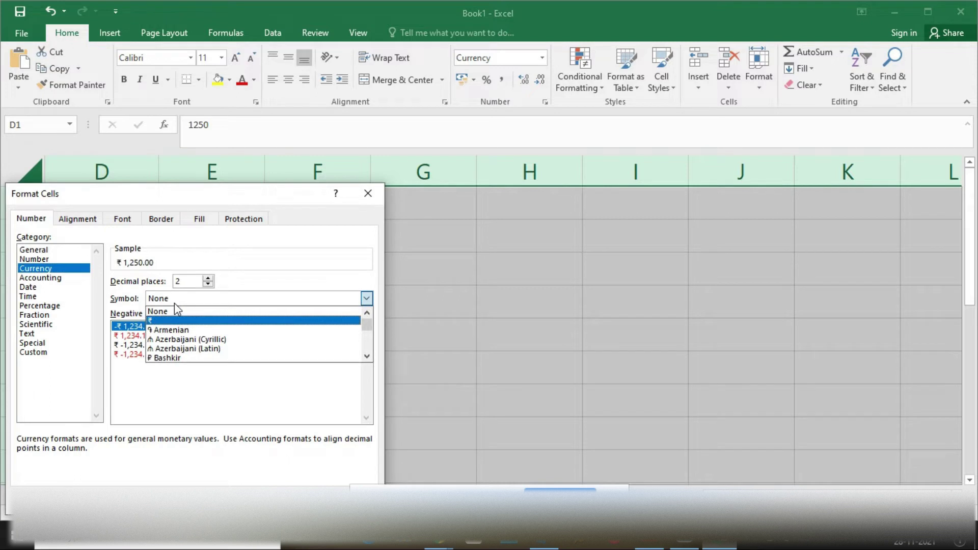
left_click(160, 322)
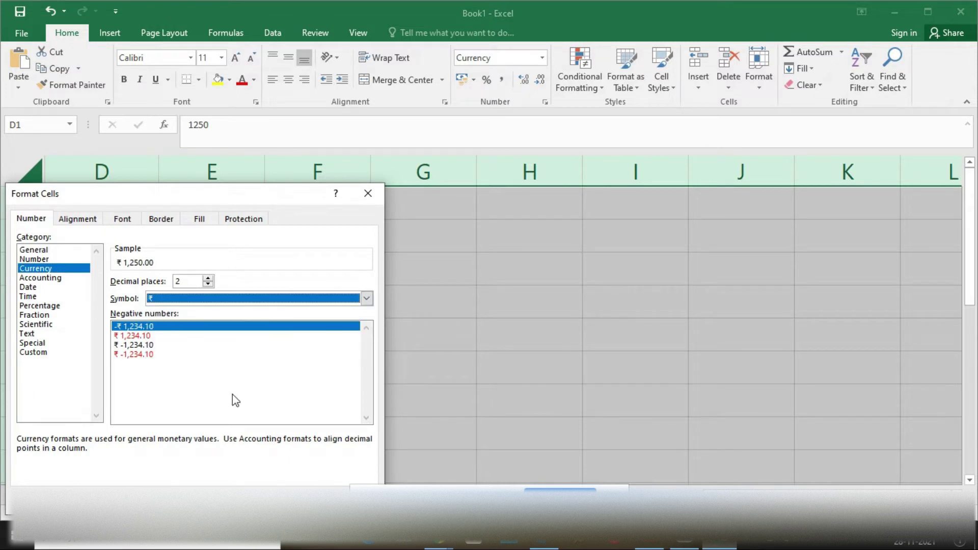
key("Return")
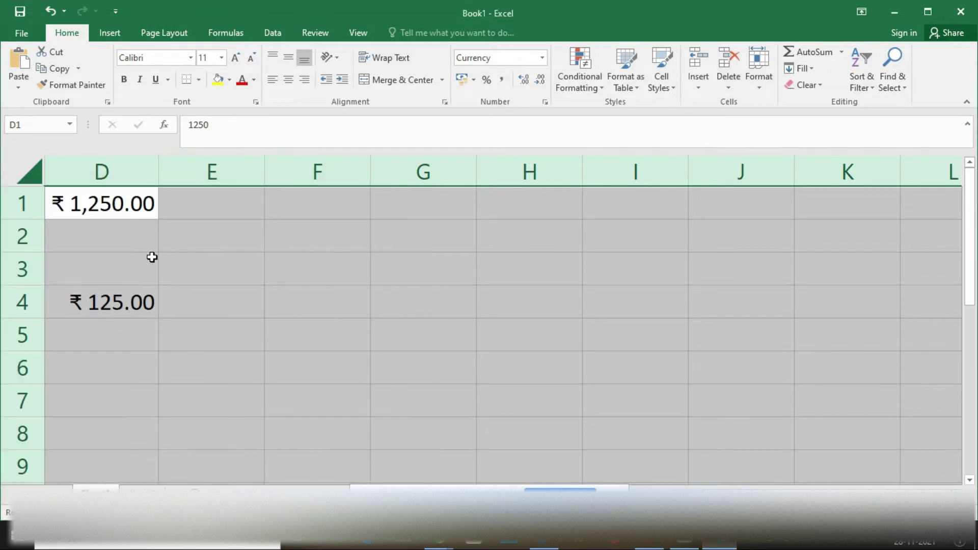
- Enter 125 in cell E2 and check its value
left_click(233, 248)
type("125")
key("Return")
left_click(233, 247)
key("Right")
key("Right")
key("Down")
key("Left")
key("Left")
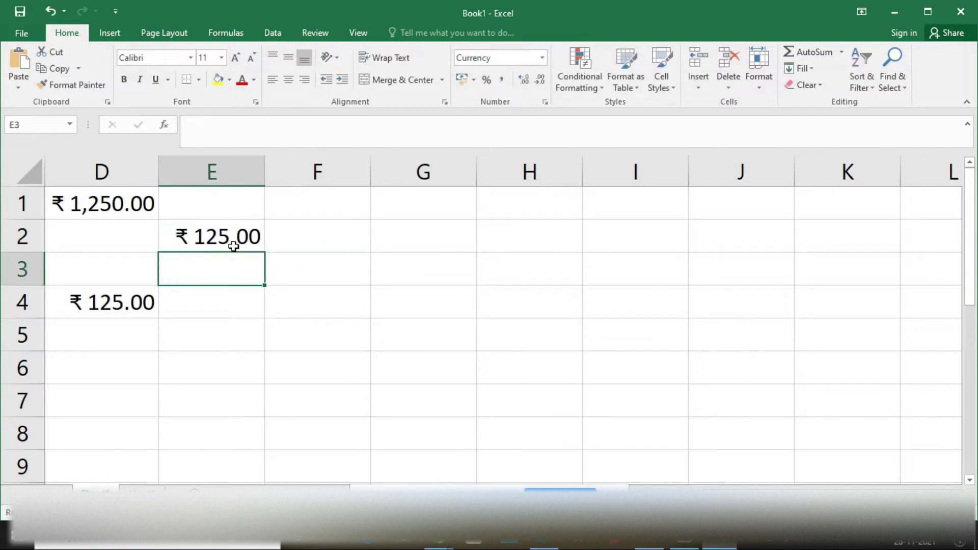
left_click(194, 243)
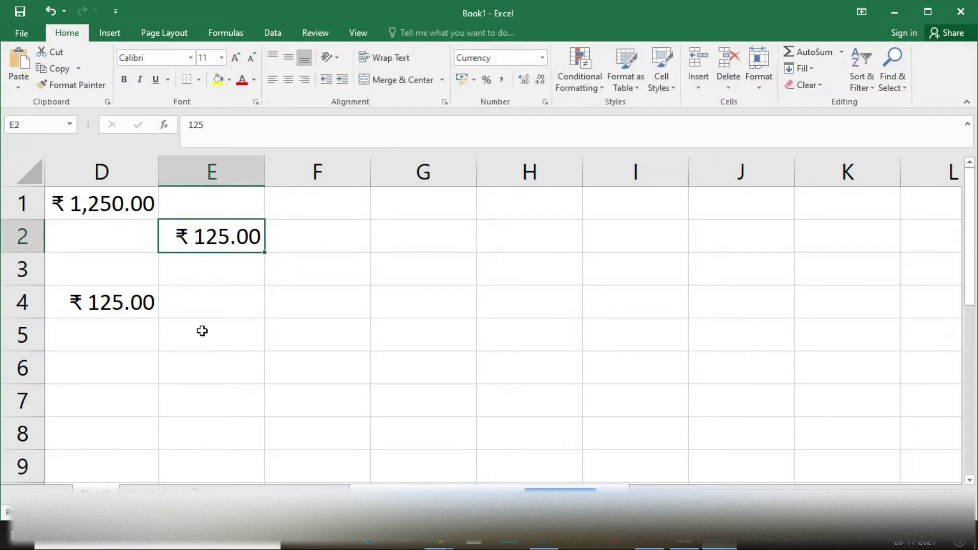
left_click(345, 249)
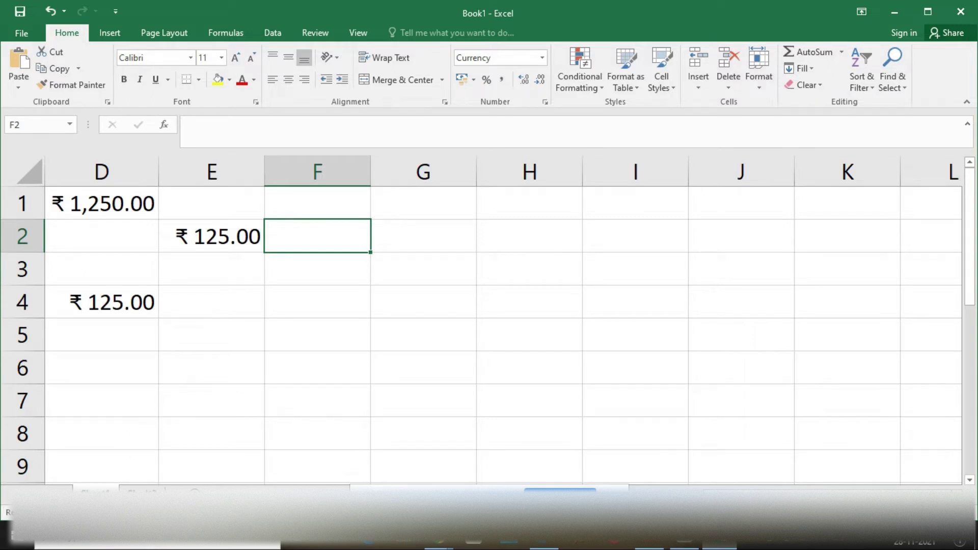
- On another worksheet, enter test values 125, 165 and 66558
left_click(142, 492)
left_click(127, 214)
type("125")
key("Return")
key("Up")
key("Up")
key("Up")
type("165")
key("Return")
key("Up")
key("Right")
type("66558")
key("Return")
key("Down")
key("Up")
key("Up")
key("Up")
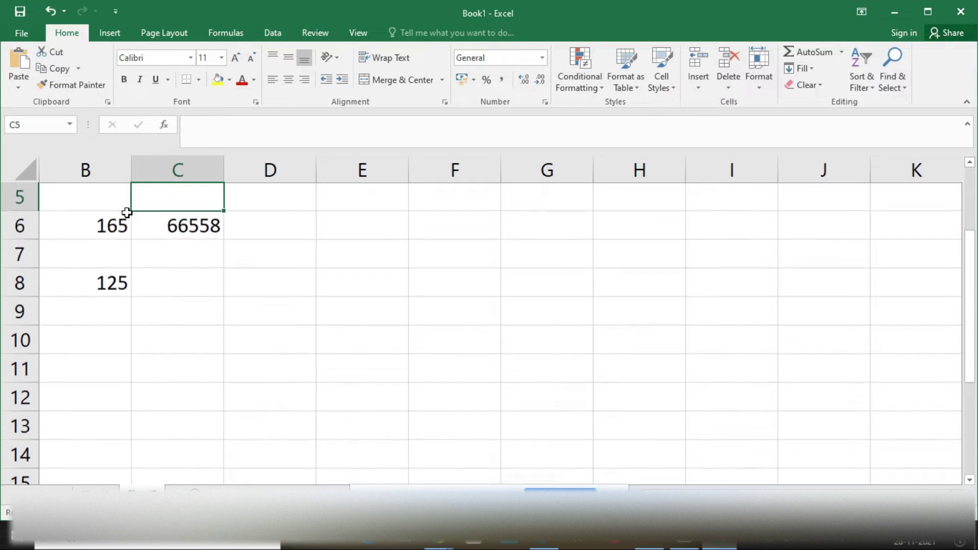
key("Left")
key("Left")
key("Up")
key("Up")
key("Up")
key("Up")
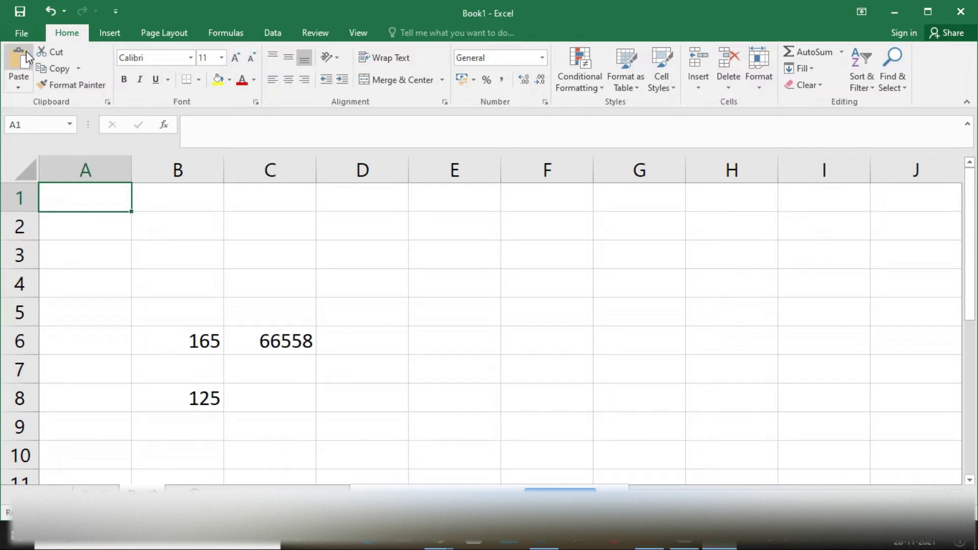
- Erase all test values from that sheet and open the File Info page
key("ctrl+a")
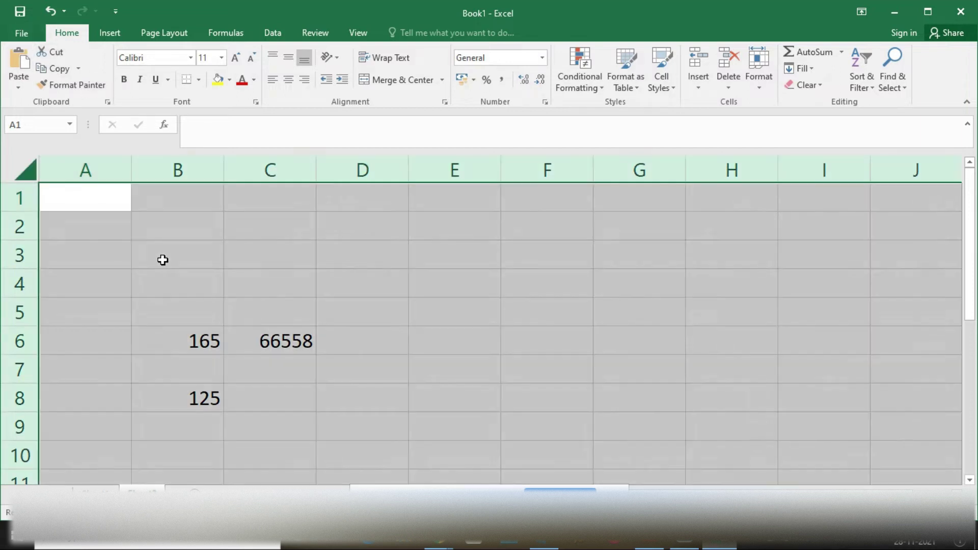
key("Delete")
left_click(117, 190)
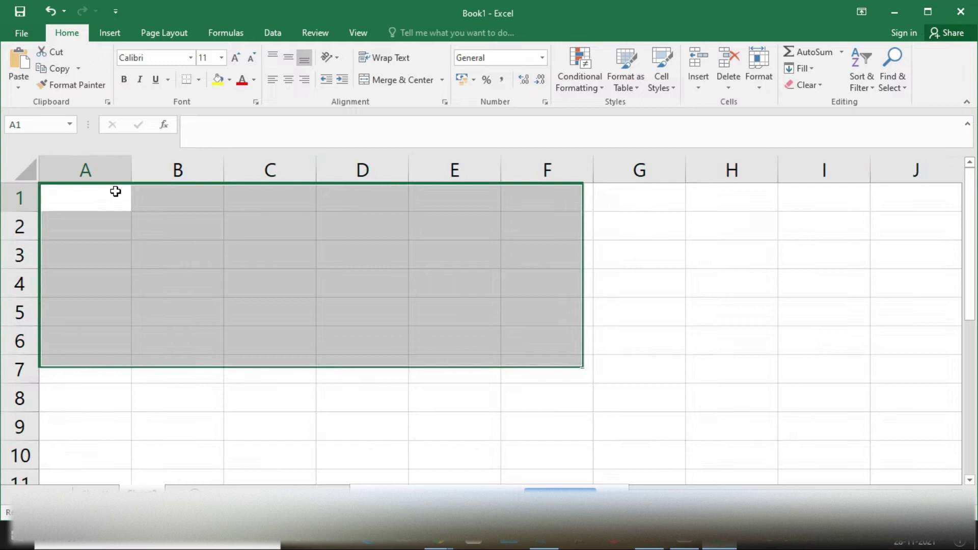
left_click(22, 33)
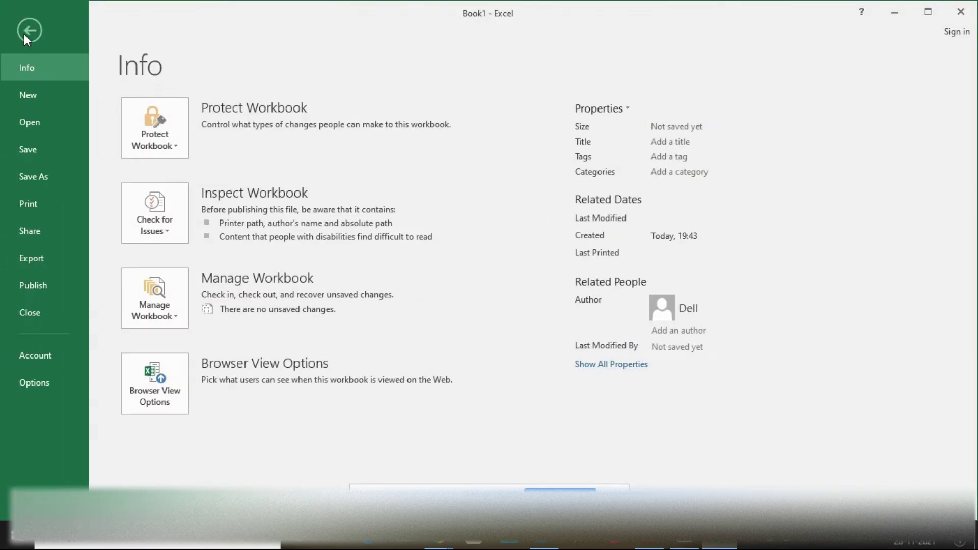
- Open the AutoCorrect Options from Excel Options > Proofing
left_click(25, 387)
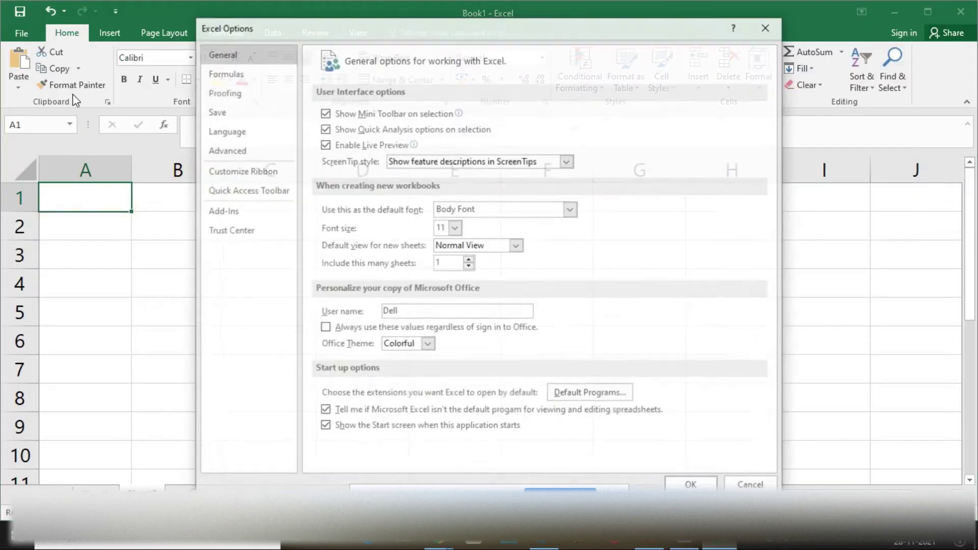
left_click(230, 74)
left_click(242, 95)
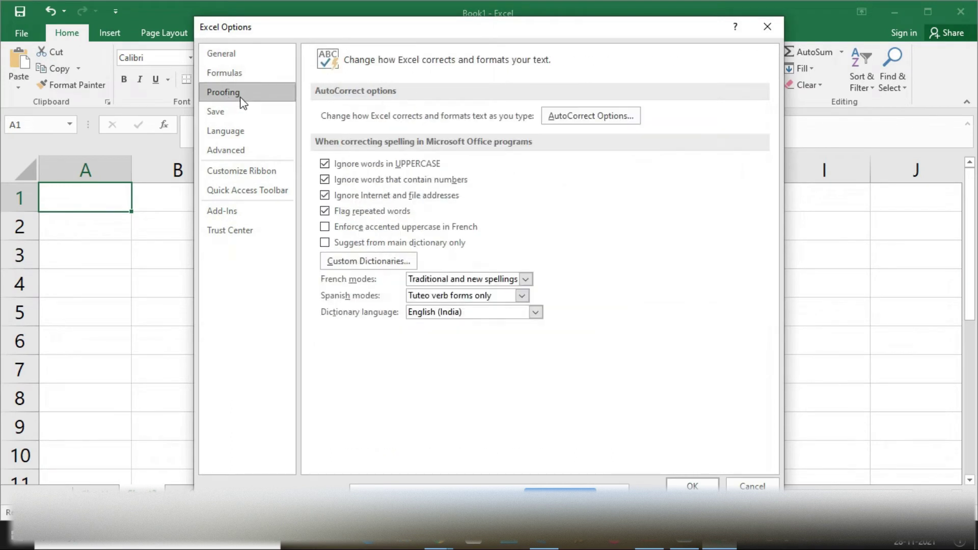
left_click(561, 112)
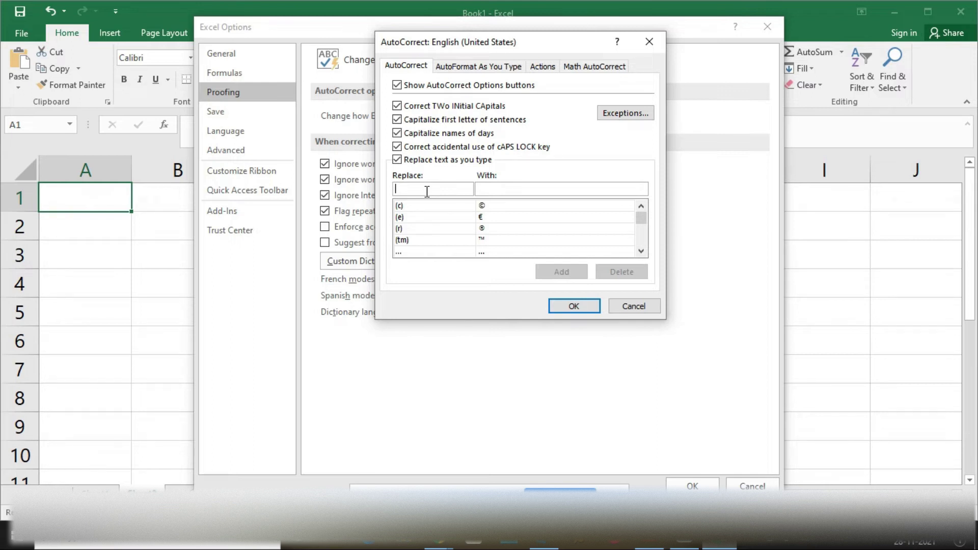
type("q")
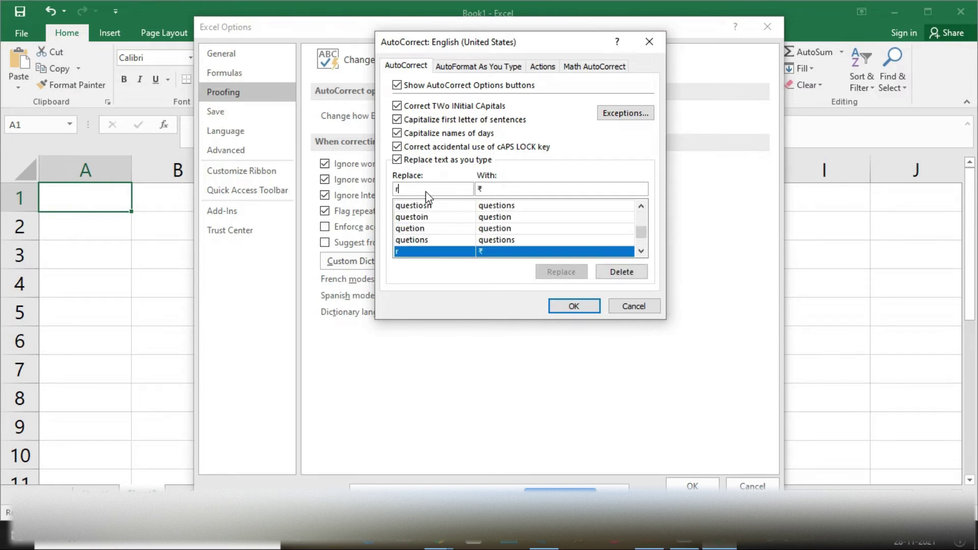
key("Escape")
left_click(577, 116)
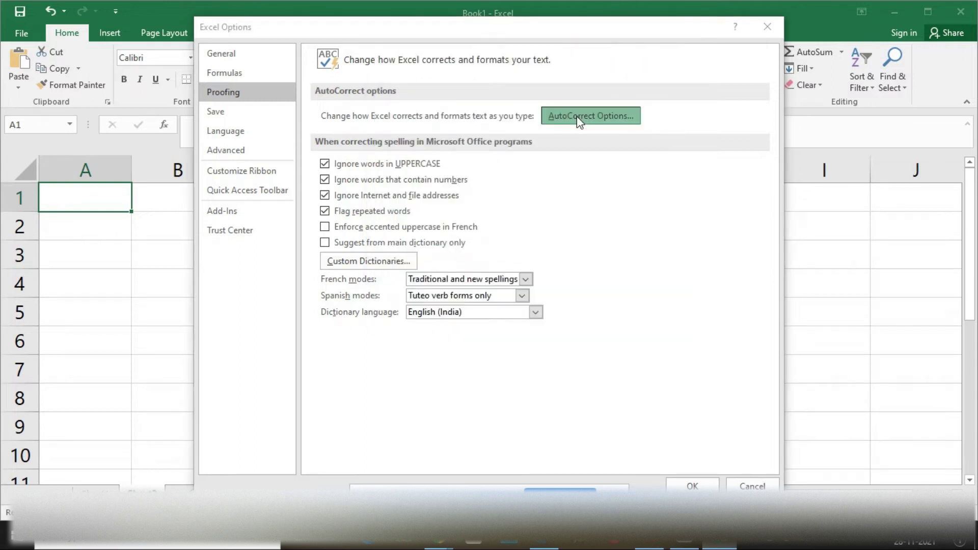
- Enter r in the AutoCorrect Replace box, then switch to the browser
type("r")
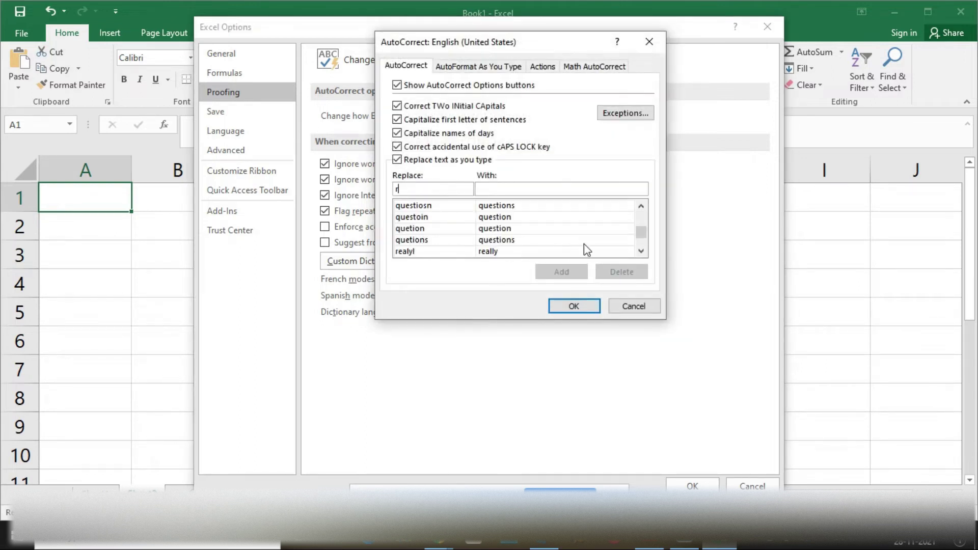
left_click(640, 251)
left_click(641, 251)
left_click(641, 251)
left_click(641, 251)
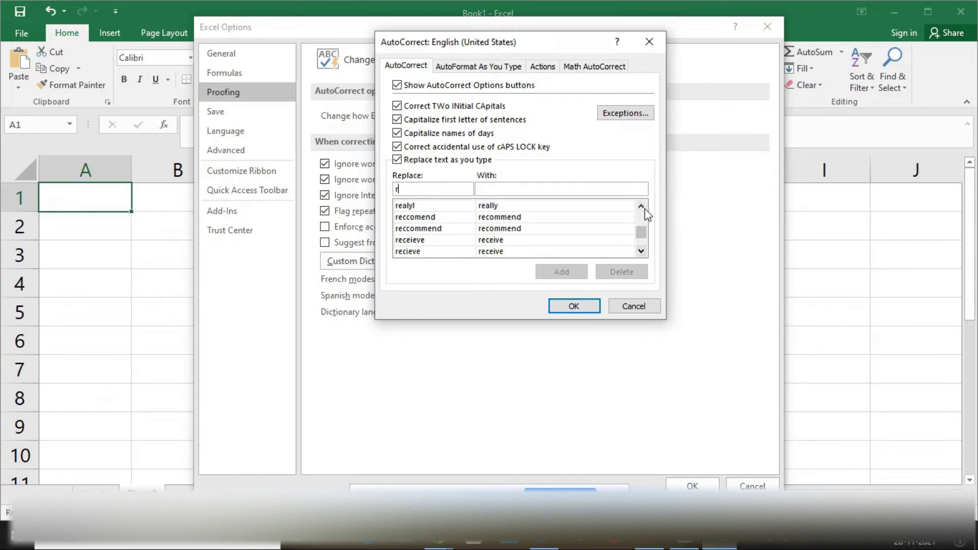
left_click(640, 206)
left_click(641, 206)
left_click(641, 206)
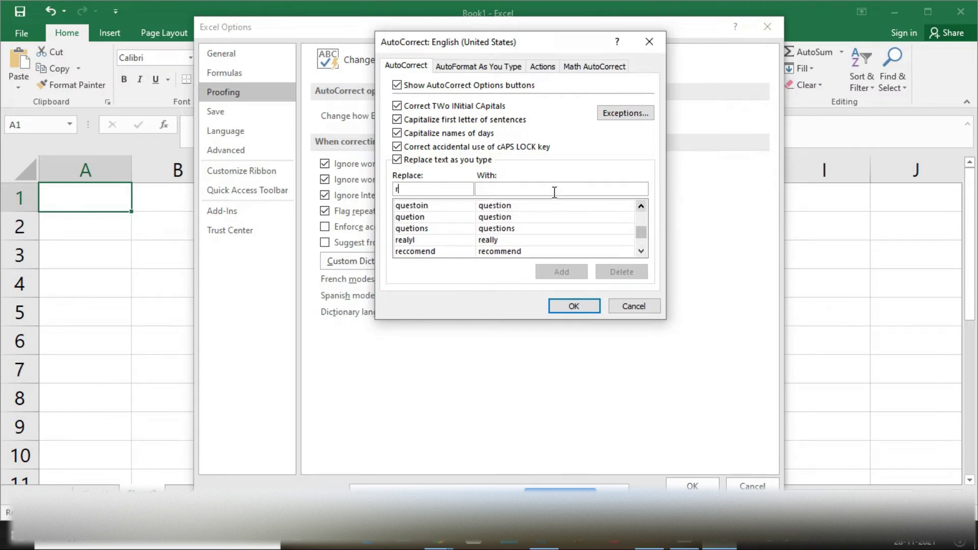
left_click(502, 193)
left_click(367, 458)
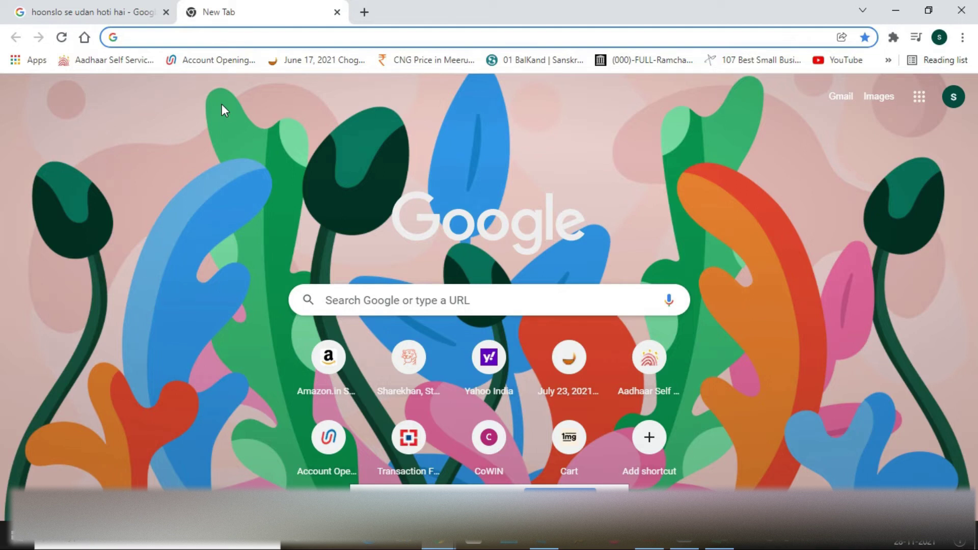
- Search Google for 'inr symbol', select the ₹ character, and return to Excel
type("inr s")
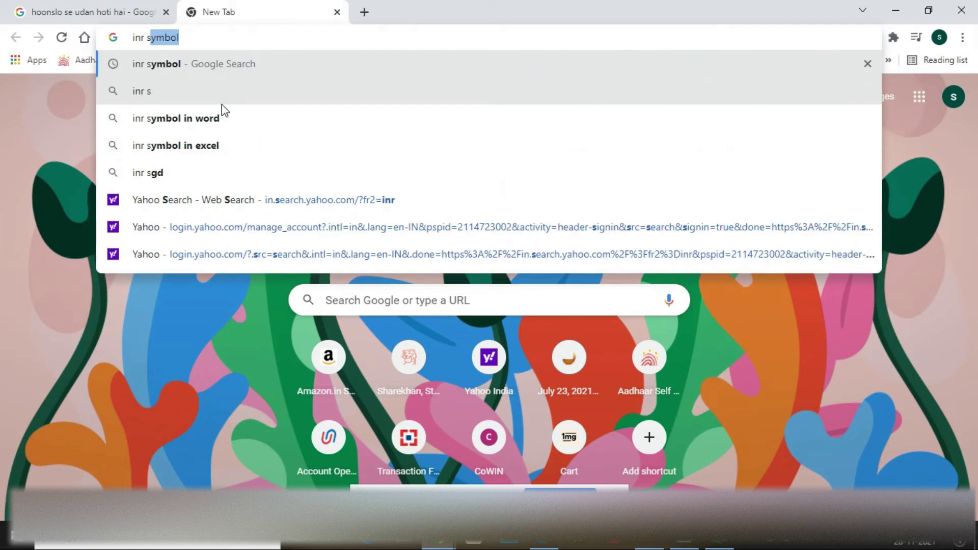
key("Return")
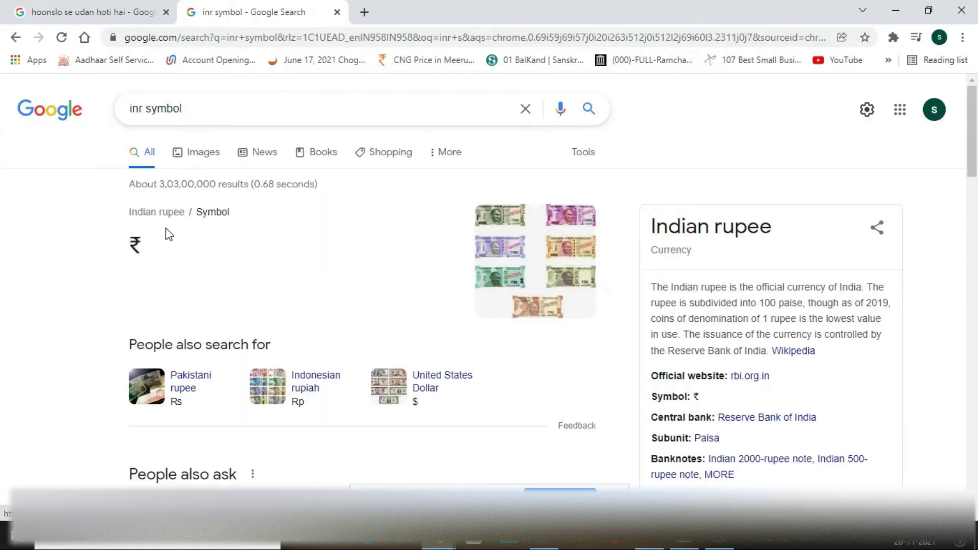
triple_click(142, 244)
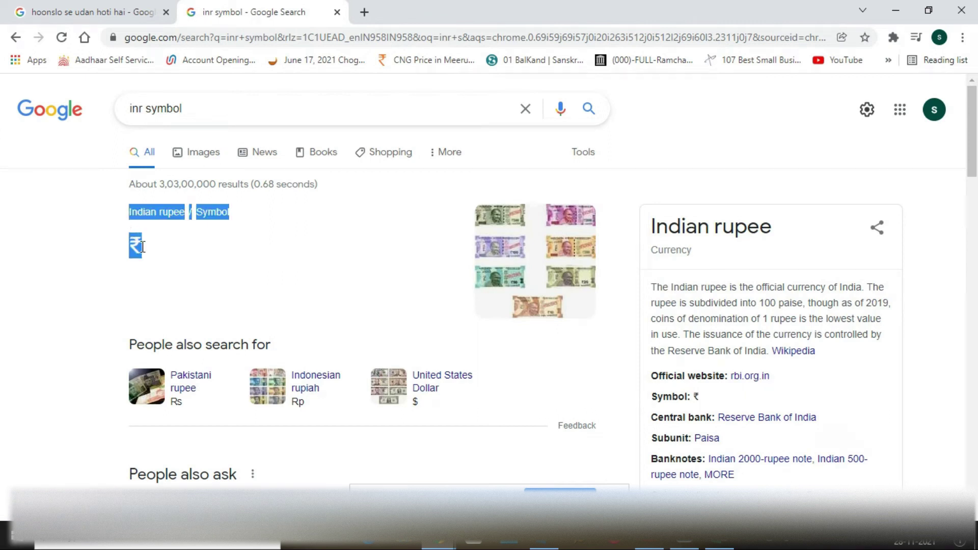
left_click(143, 248)
left_click_drag(144, 248, 130, 255)
key("ctrl+c")
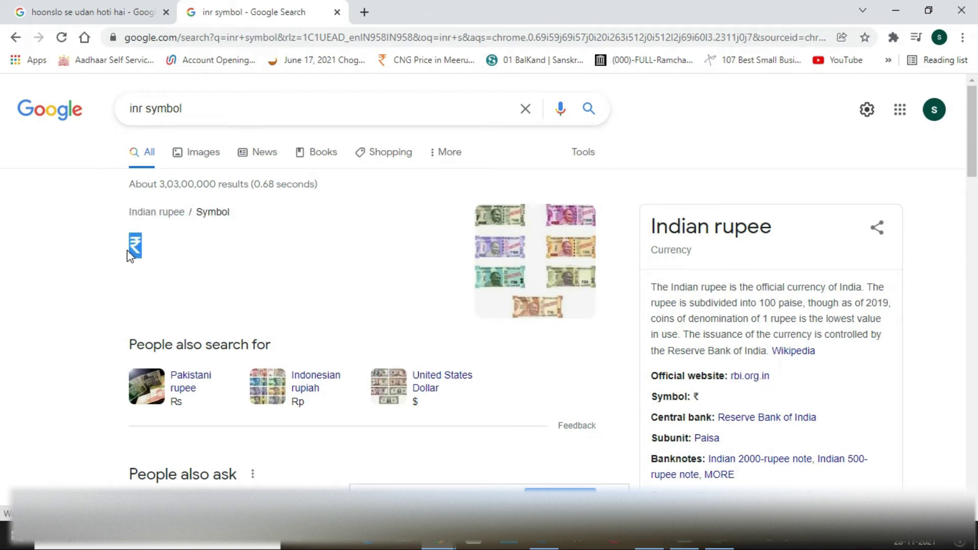
key("alt+Tab")
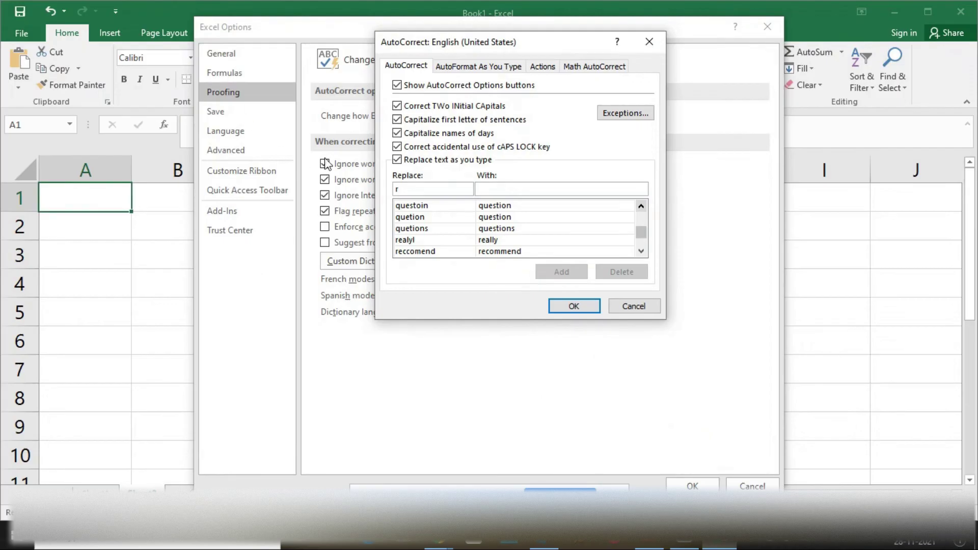
- Paste ₹ as the replacement for r, add the entry, and close AutoCorrect and Options
key("ctrl+v")
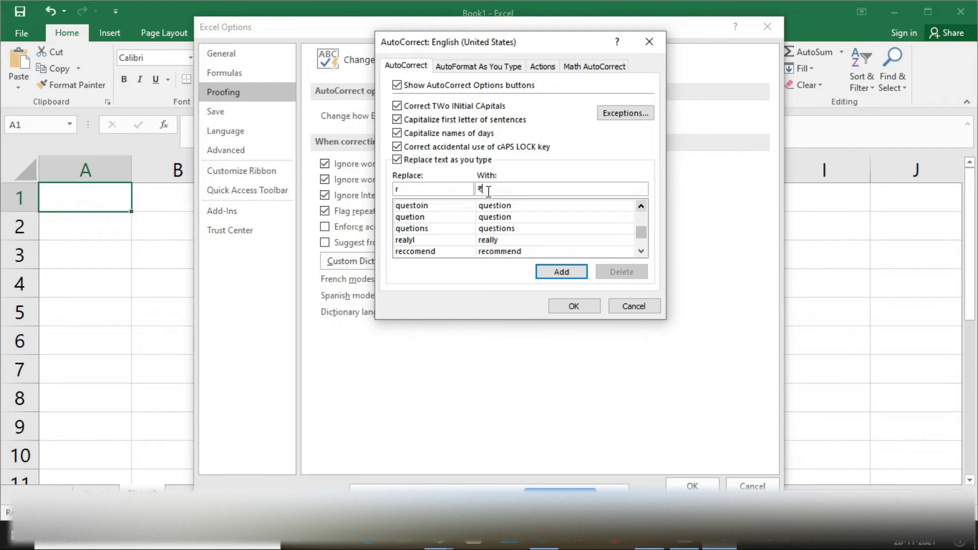
left_click(556, 266)
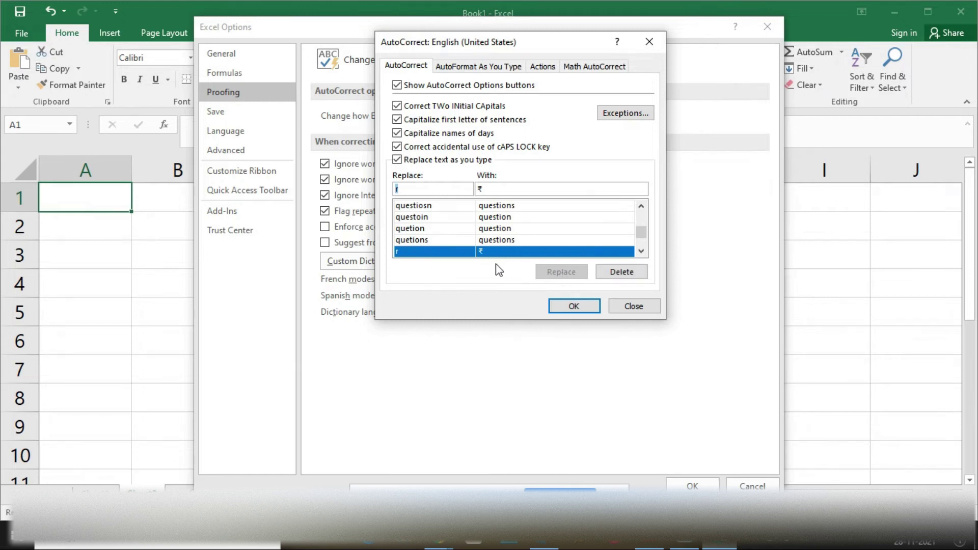
left_click(574, 307)
left_click(688, 486)
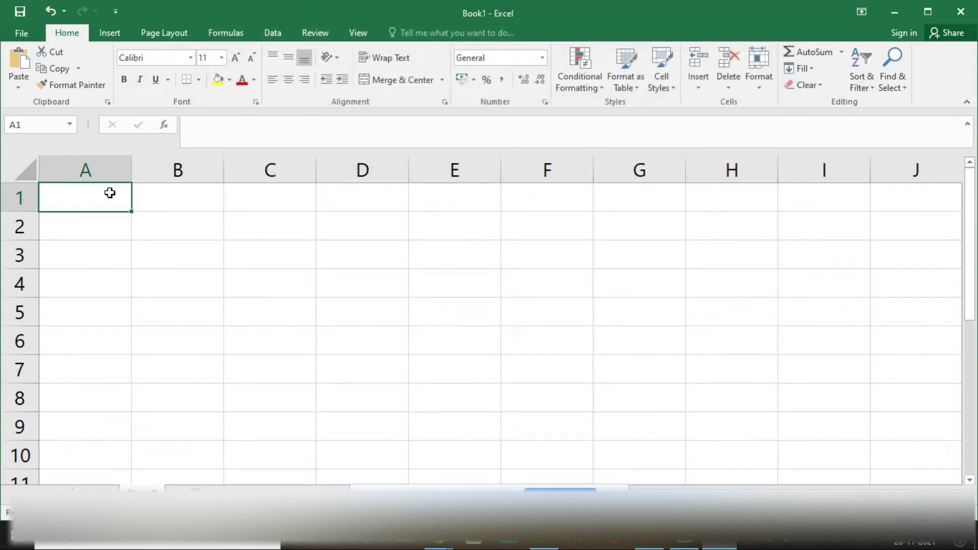
- Enter 1250 in cell A1
type("1250")
key("Return")
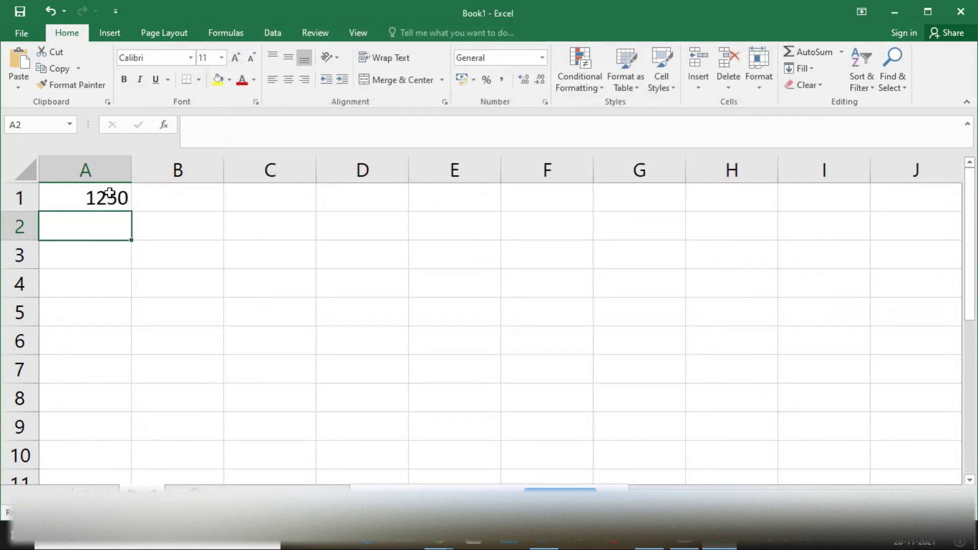
key("Up")
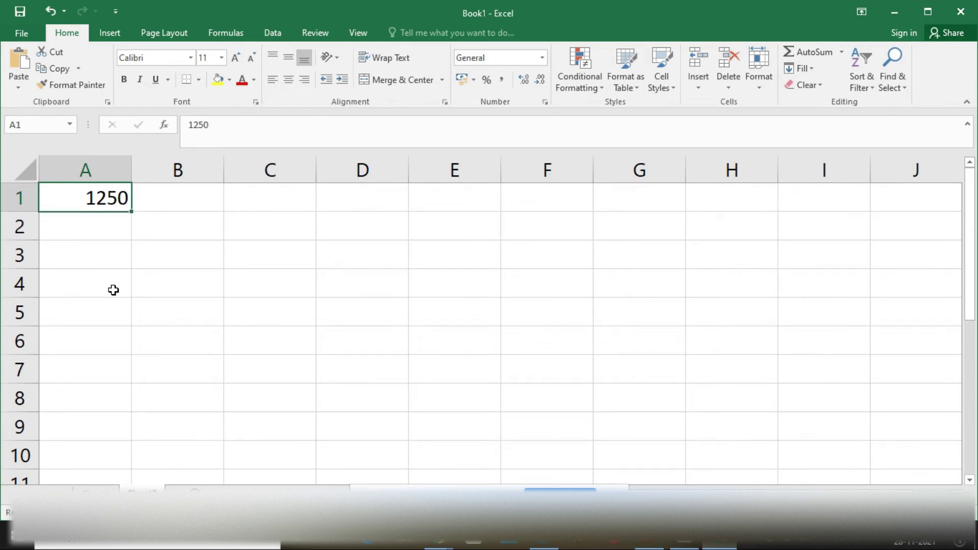
key("Down")
key("Up")
key("Down")
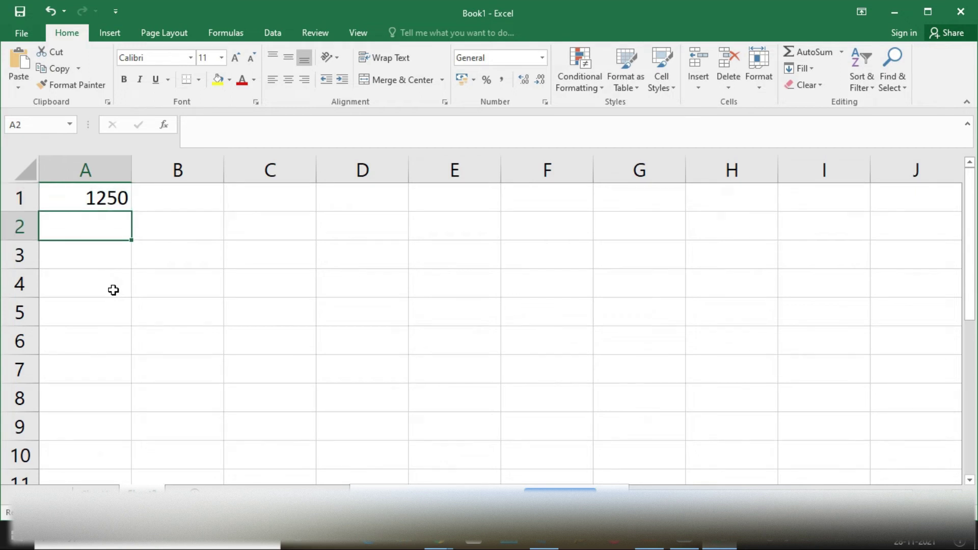
- Type r in A2 so AutoCorrect supplies ₹, entering ₹ 1,250
type("r")
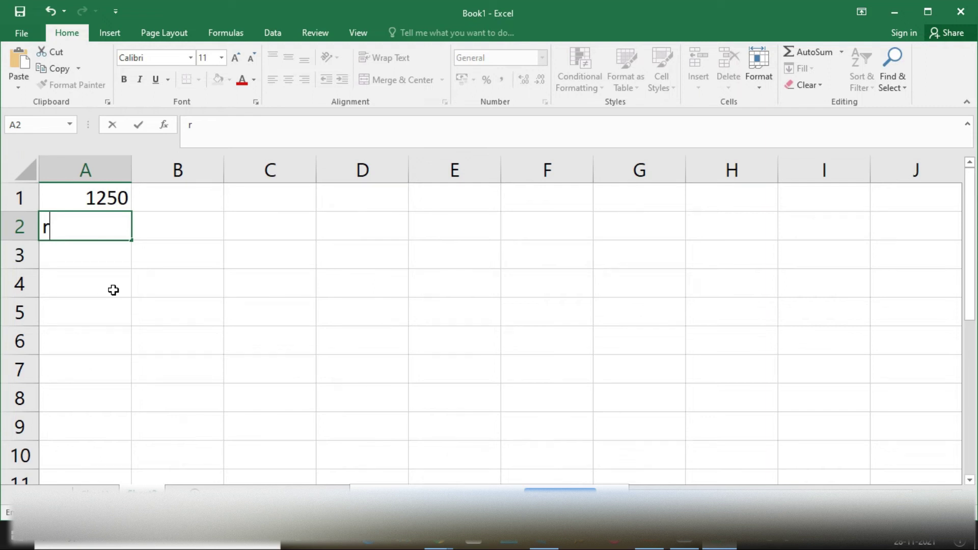
key("BackSpace")
type("₹ ")
type("1,250")
key("Return")
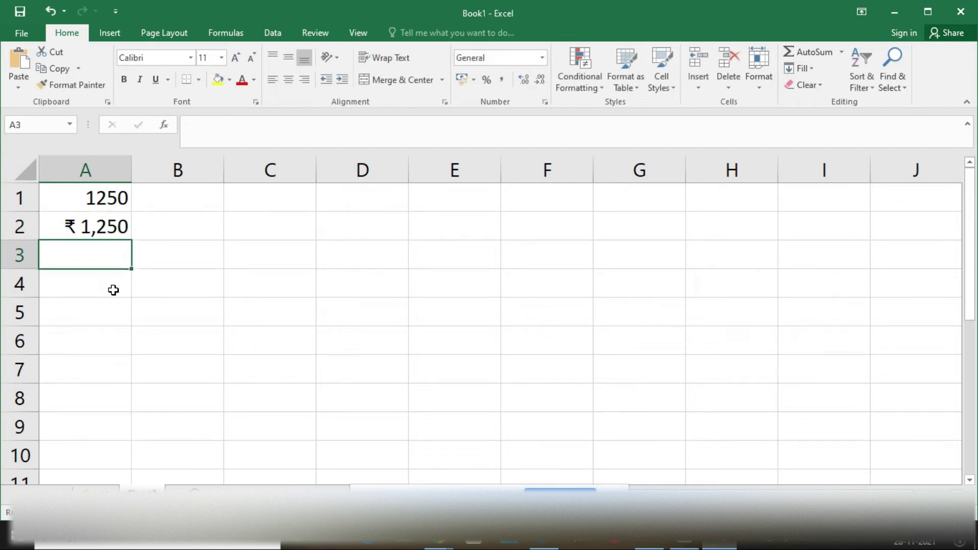
key("Up")
key("Right")
key("Left")
key("Right")
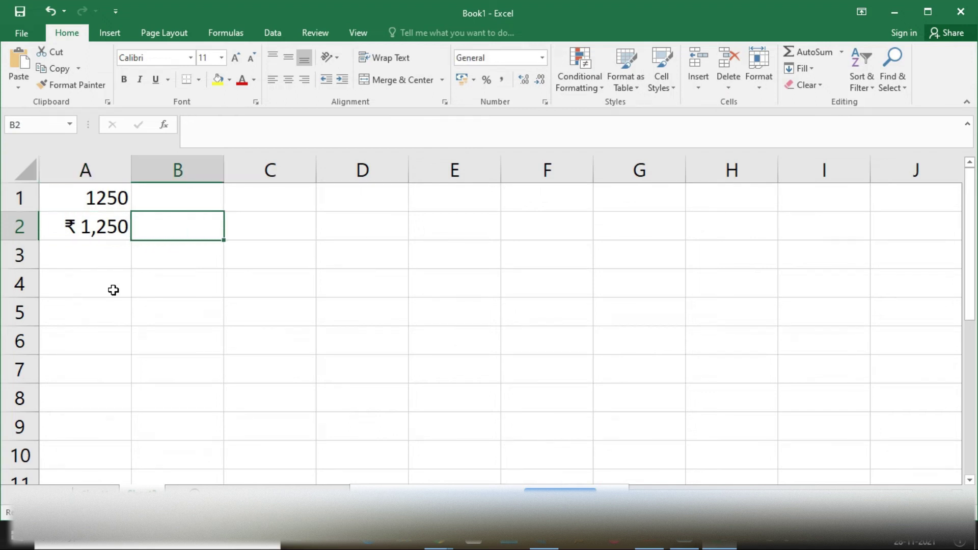
- Enter 100 in A3 and 500 in A4, removing a stray 100 from B2
type("100")
key("Tab")
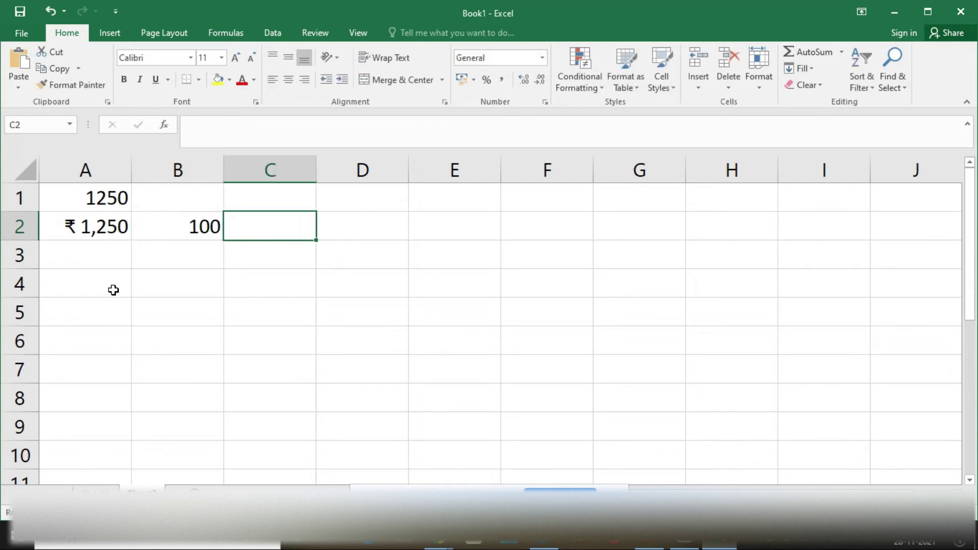
key("Left")
key("Delete")
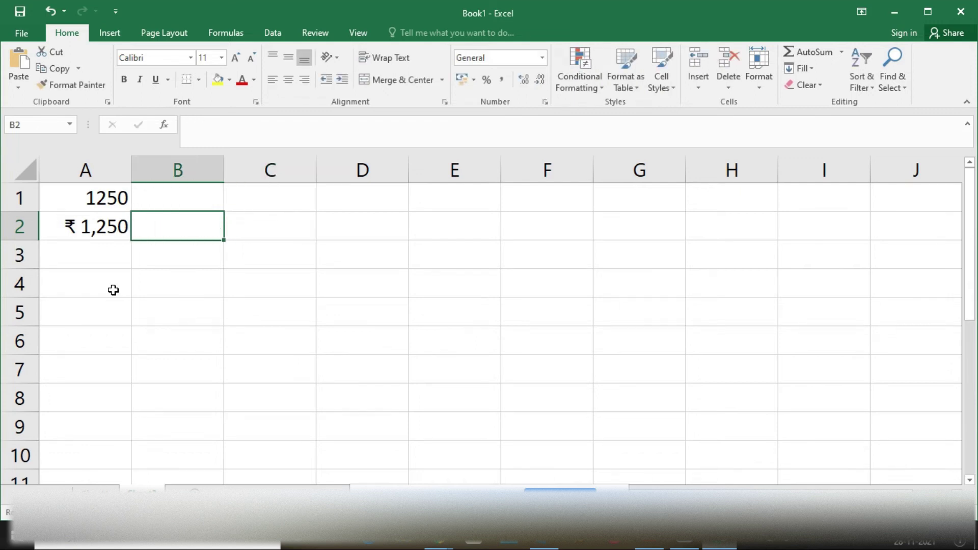
key("Left")
key("Down")
type("100")
key("Return")
type("500")
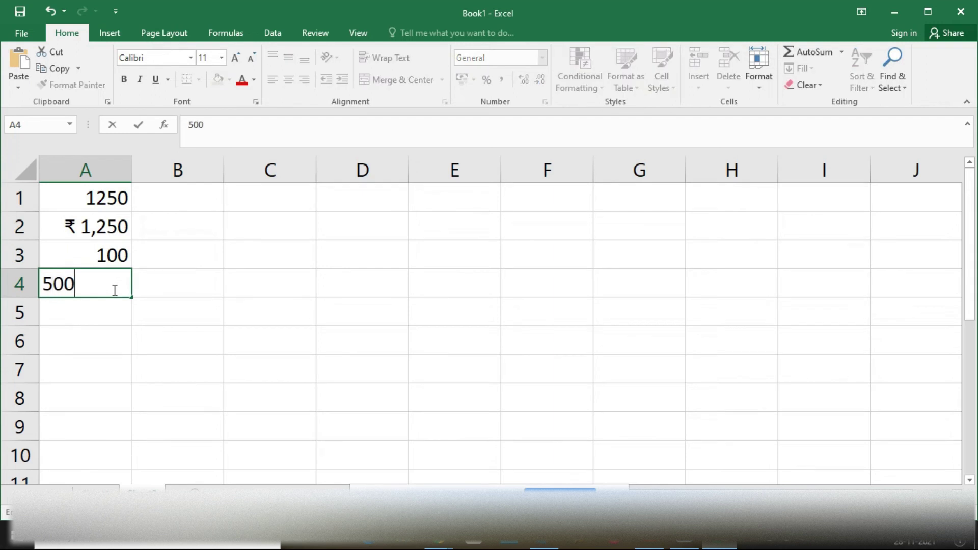
key("Return")
- AutoSum A1:A4 in A5 for a total of 3100, then check A2's value
key("Up")
key("Up")
key("Up")
key("Up")
key("Down")
key("Down")
key("Down")
key("Down")
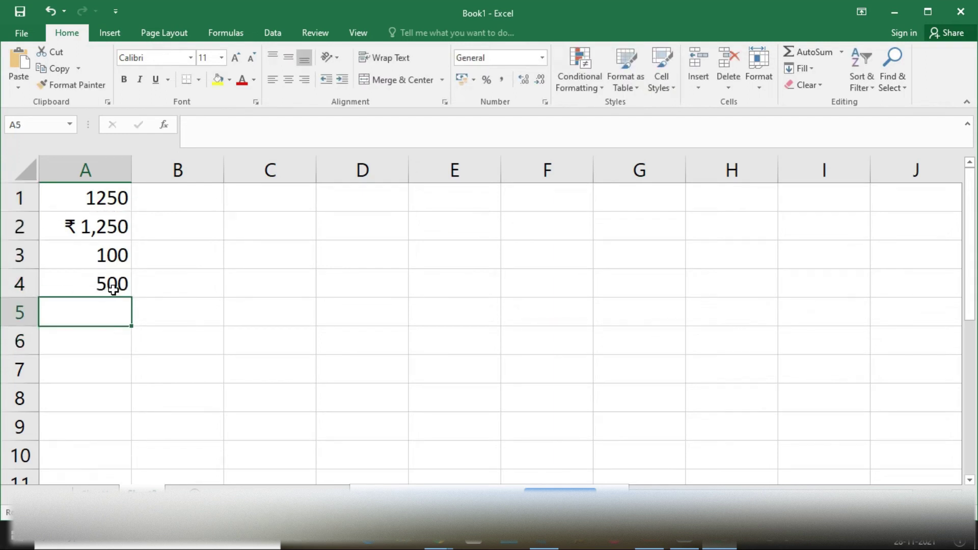
key("alt+equal")
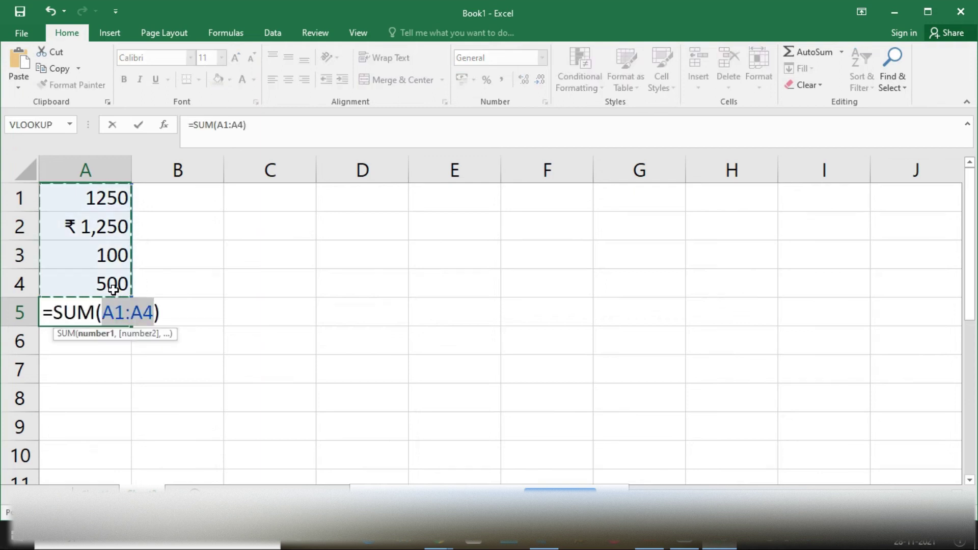
key("Return")
key("Up")
key("Up")
key("Up")
key("Up")
key("Down")
key("Down")
key("Down")
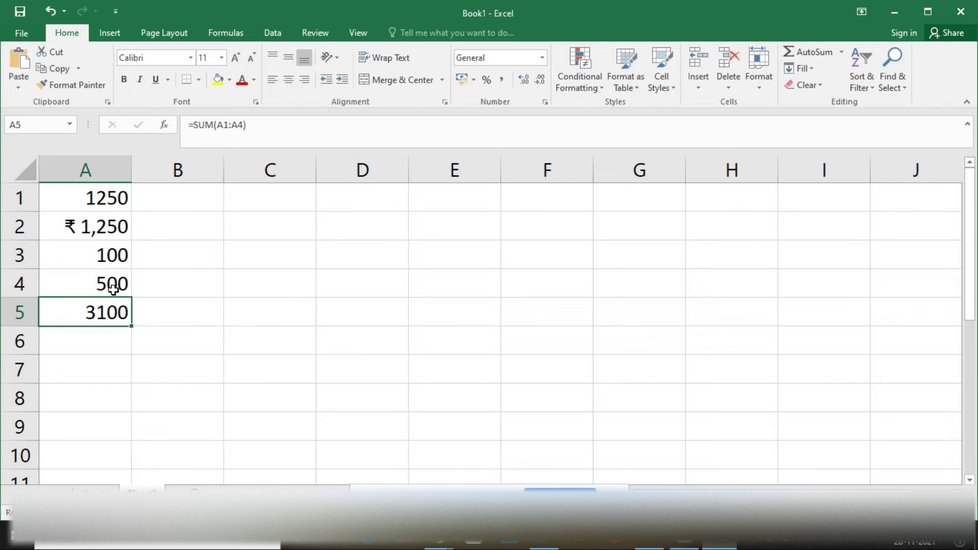
key("Up")
key("Up")
key("Up")
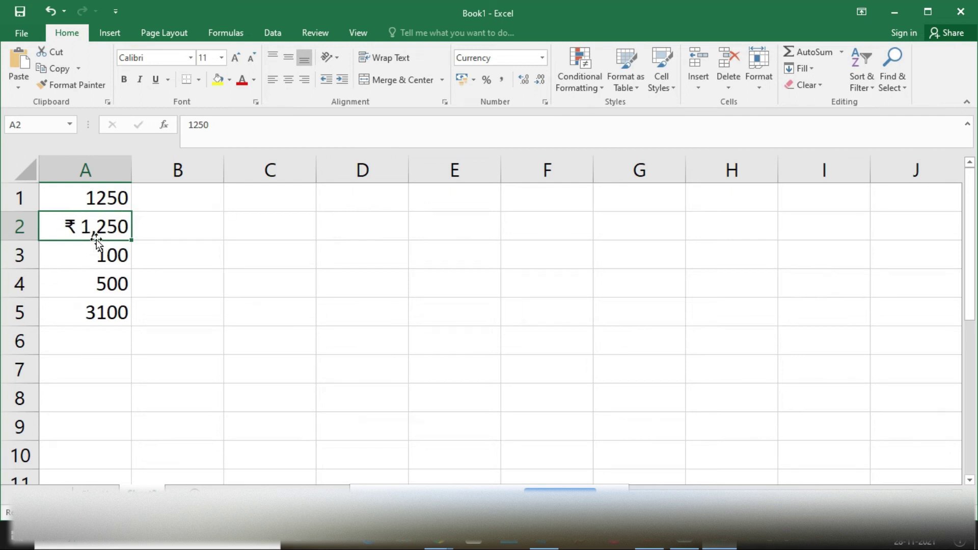
- Apply the Currency number format to empty cell B3
left_click(97, 311)
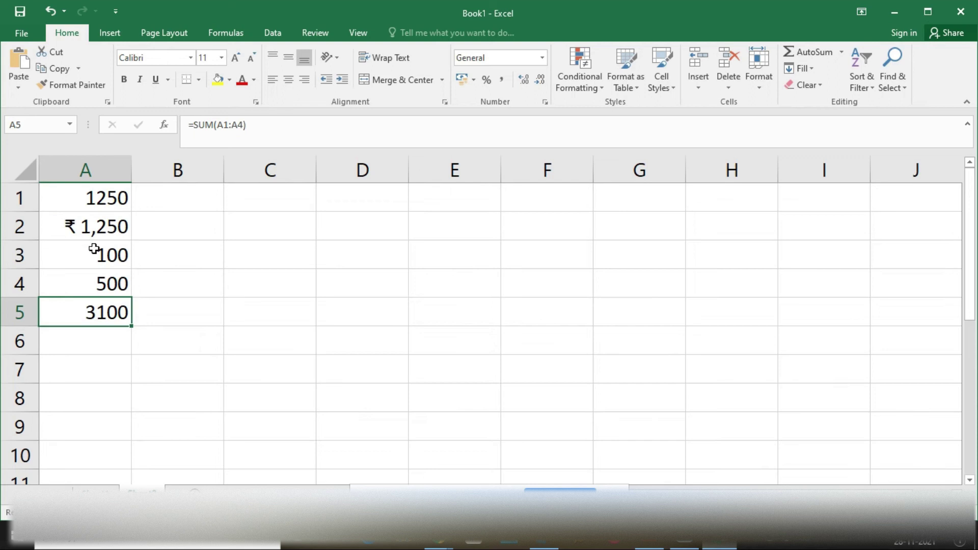
left_click(153, 232)
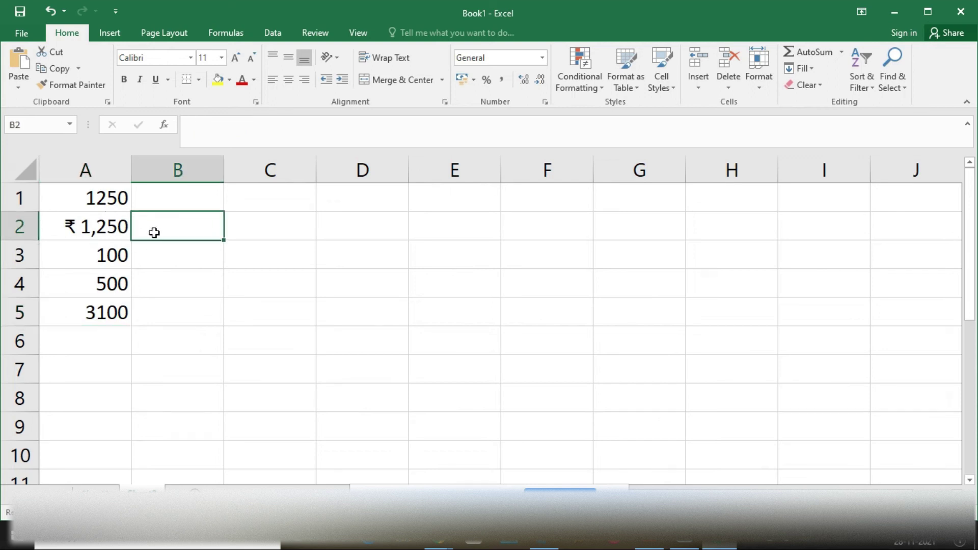
left_click(95, 231)
left_click(206, 248)
right_click(206, 248)
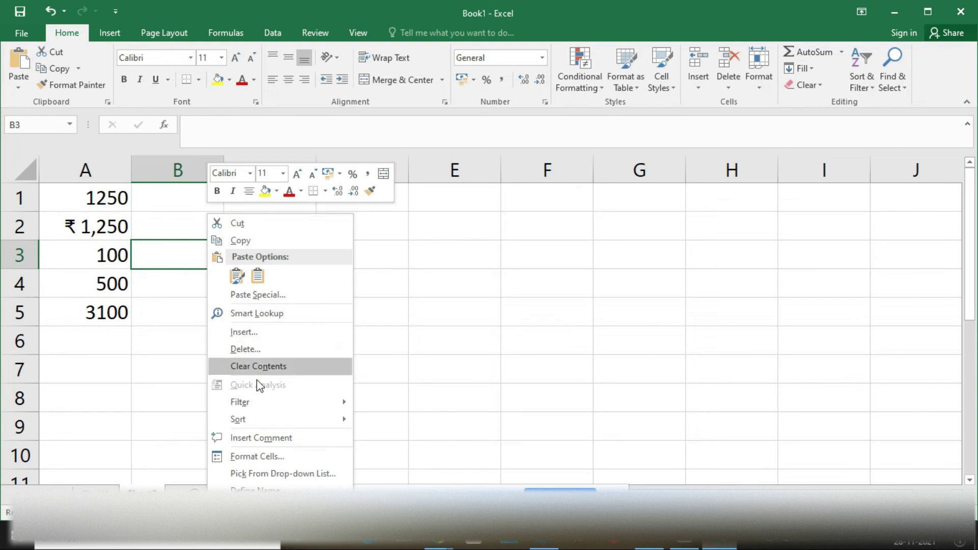
left_click(257, 456)
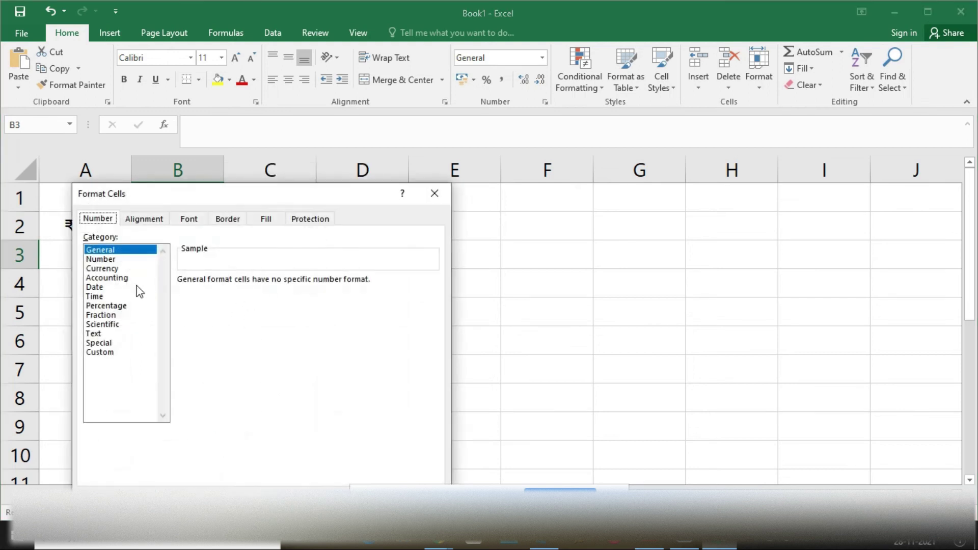
left_click(102, 269)
double_click(239, 320)
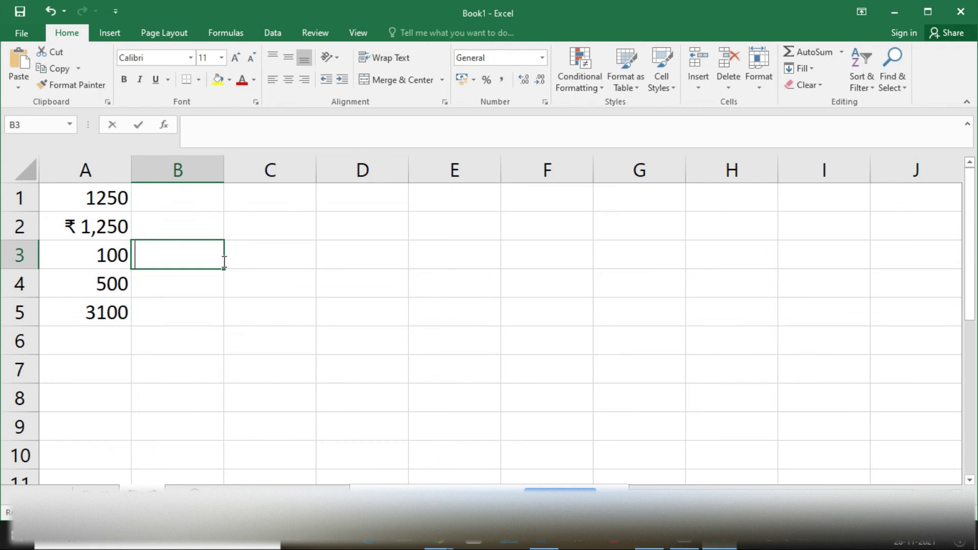
- Type r in B3 so AutoCorrect starts the entry with ₹
type("r")
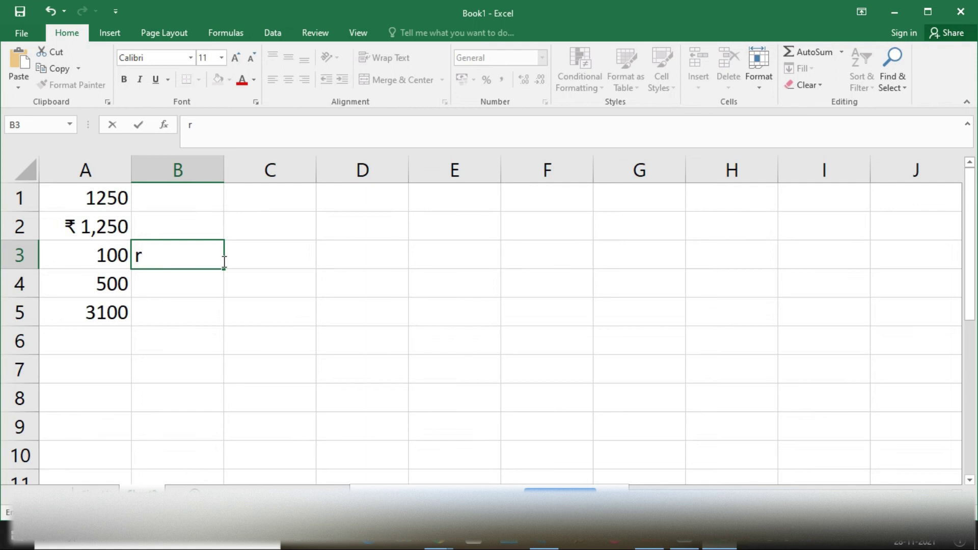
key("BackSpace")
type("₹")
- Enter 6,58,900 in B3, then give B4 a formula adding 100 to B3
type("6,58,900")
key("Return")
left_click(223, 260)
key("Down")
type("+")
left_click(223, 261)
type("+10")
key("Return")
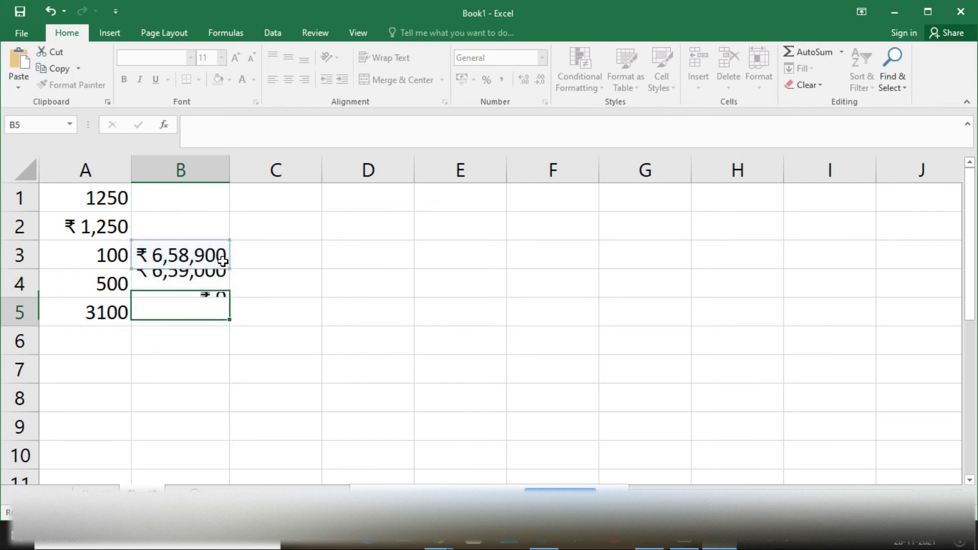
- Check B4's formula and inspect B3's stored number without changing it
key("Up")
key("Up")
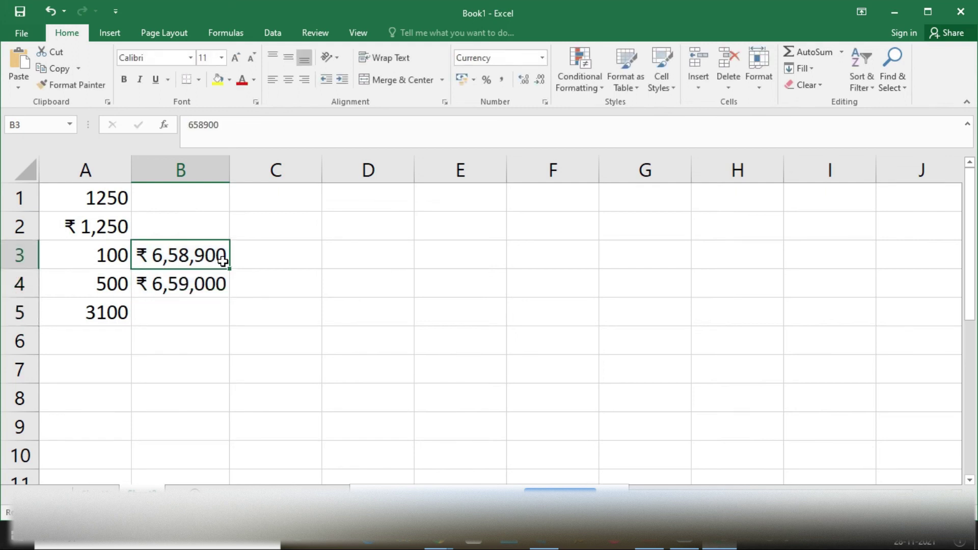
key("Down")
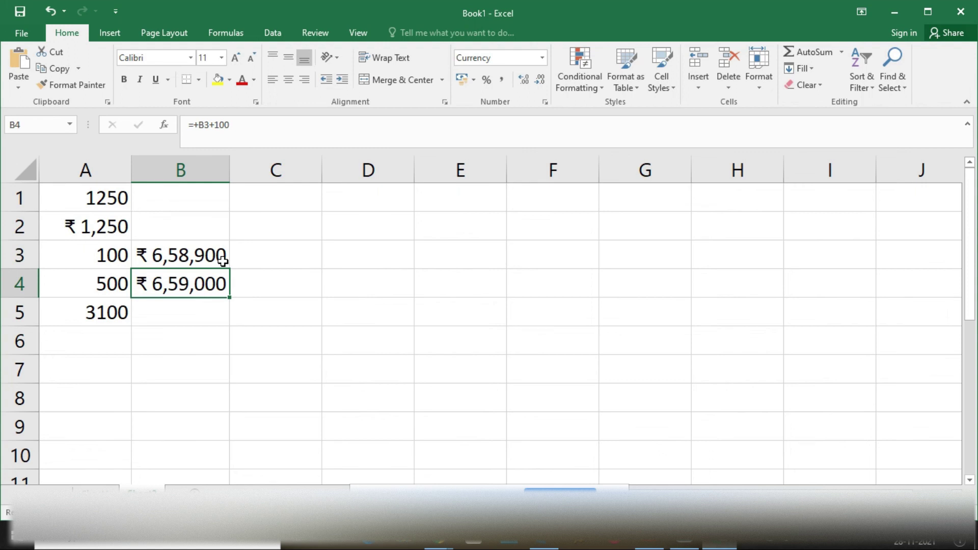
key("Up")
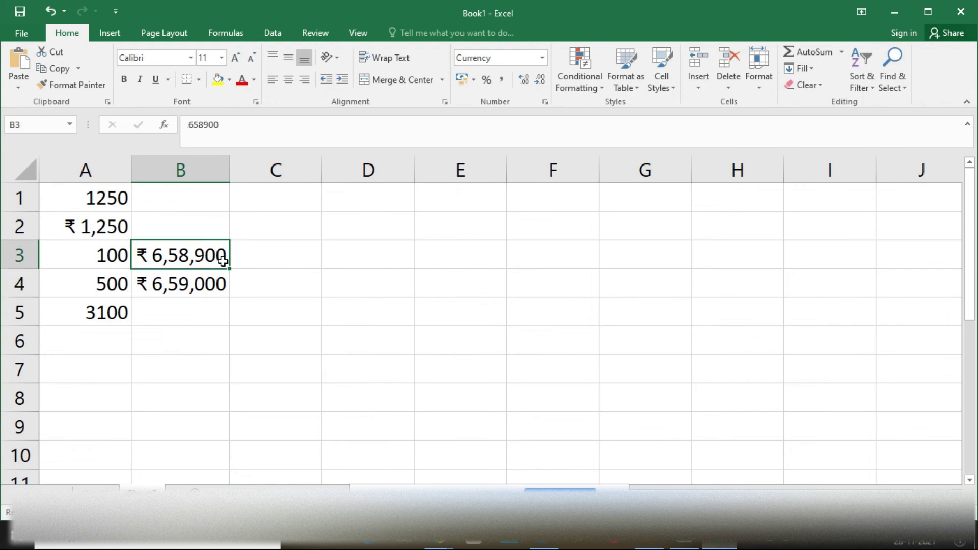
key("F2")
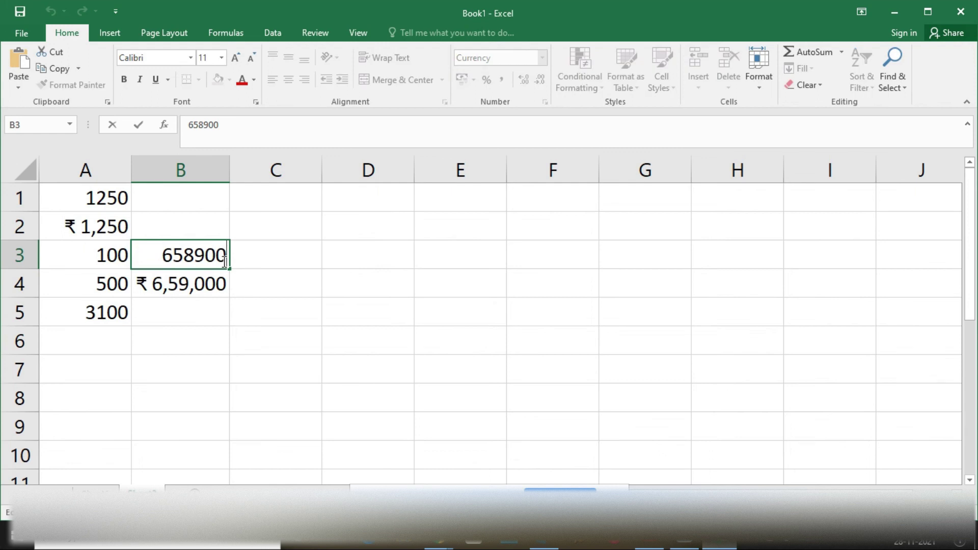
key("Escape")
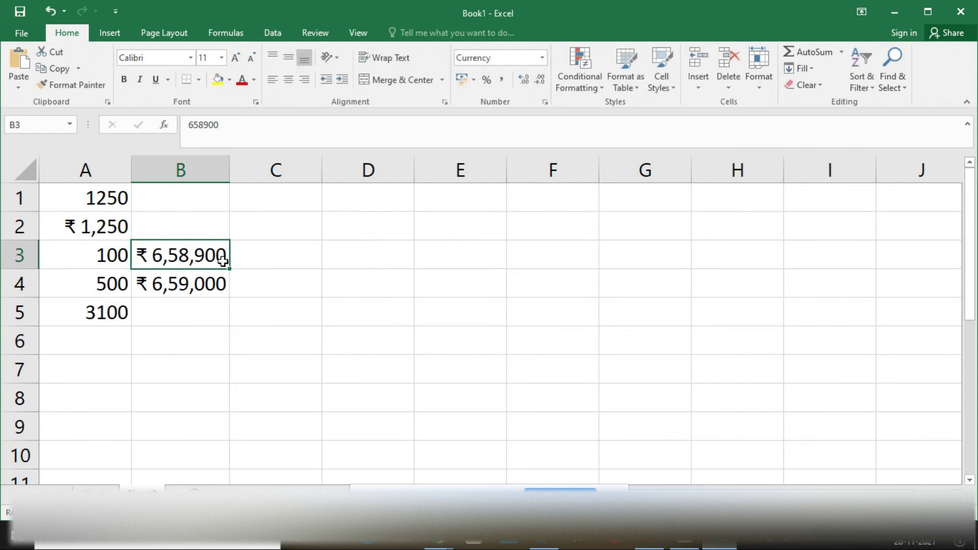
- Replace a trial 1000 in C3 with =+B3+100, showing ₹ 6,59,000
key("Right")
type("1000")
key("Tab")
key("Left")
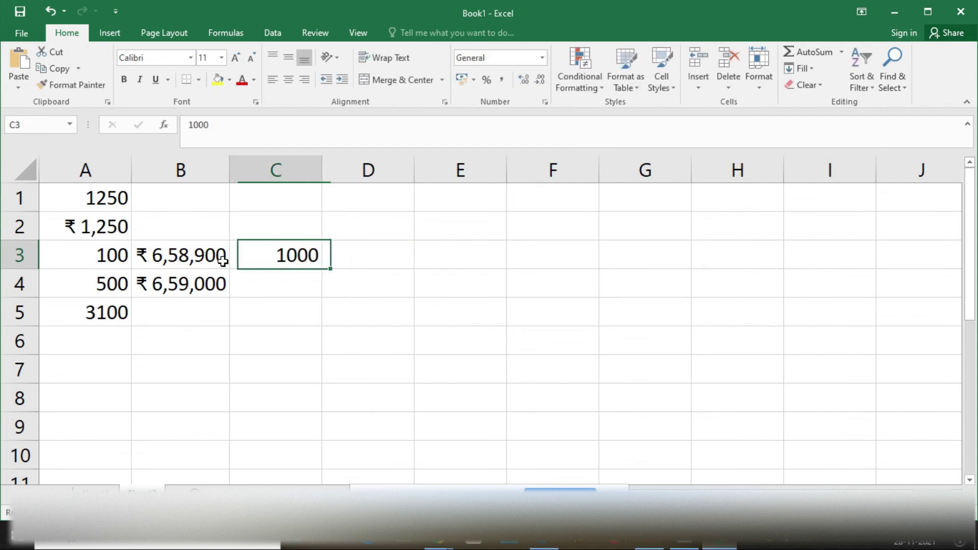
type("+")
key("Left")
type("+100")
key("Return")
key("Up")
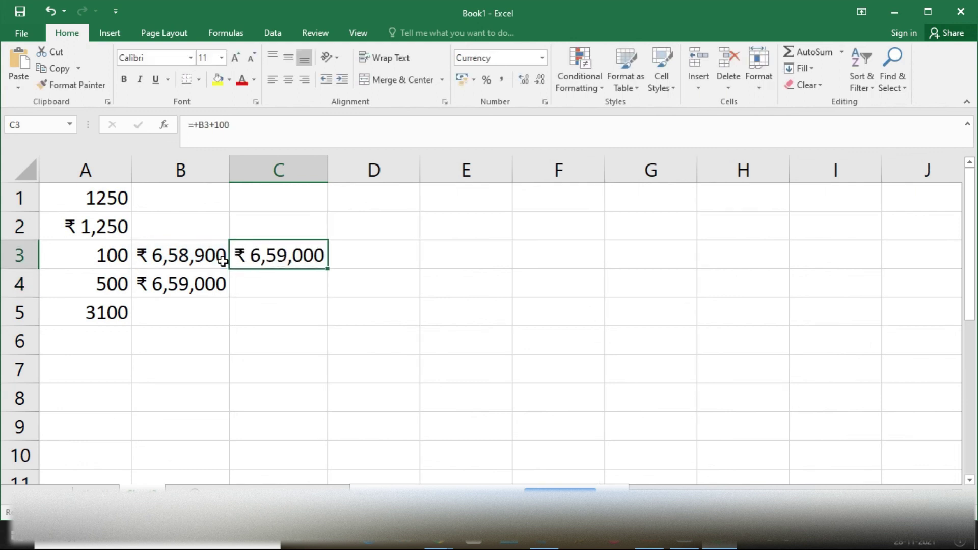